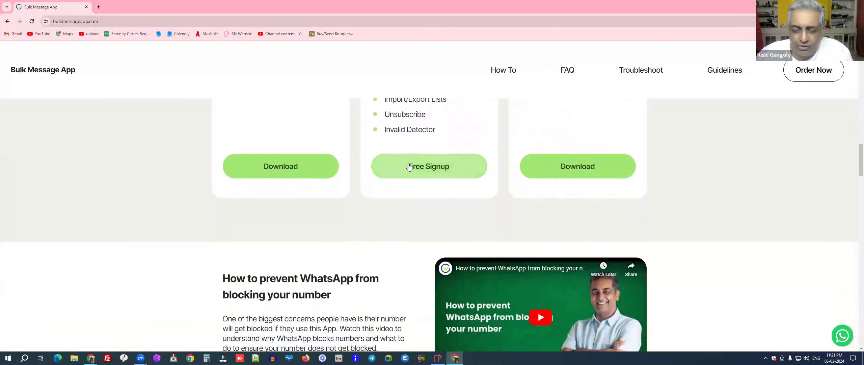
Step: Register a free account with name, e-mail and password, and save the password in the browser
{"action": "left_click", "coordinate": [433, 168]}
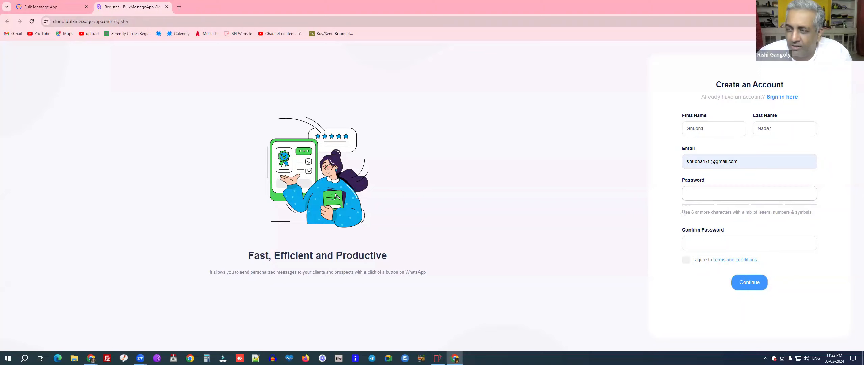
{"action": "left_click", "coordinate": [683, 212]}
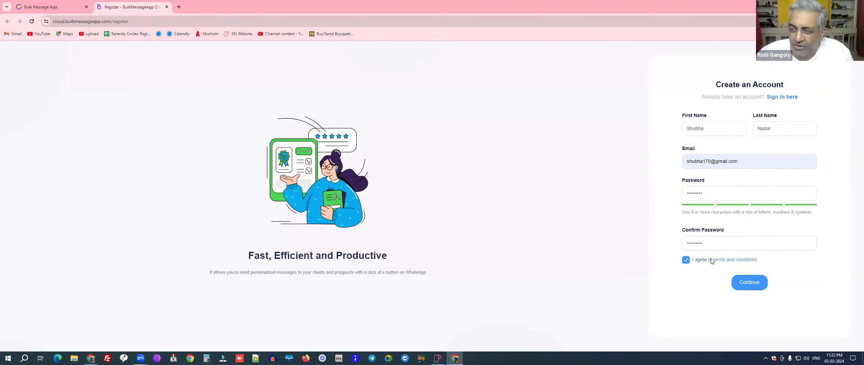
{"action": "left_click", "coordinate": [746, 287]}
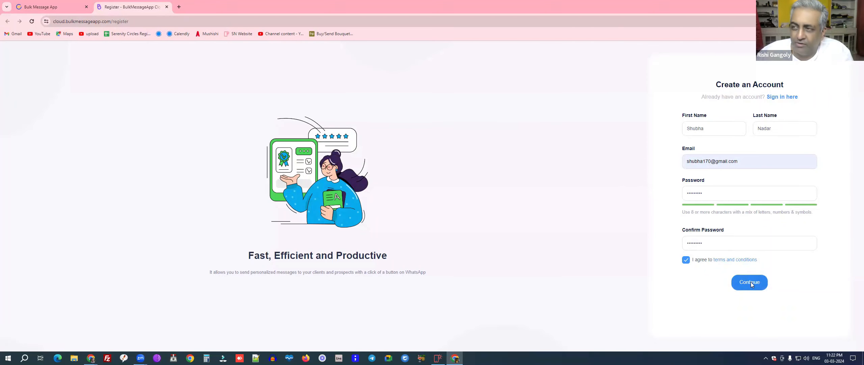
{"action": "left_click", "coordinate": [749, 124]}
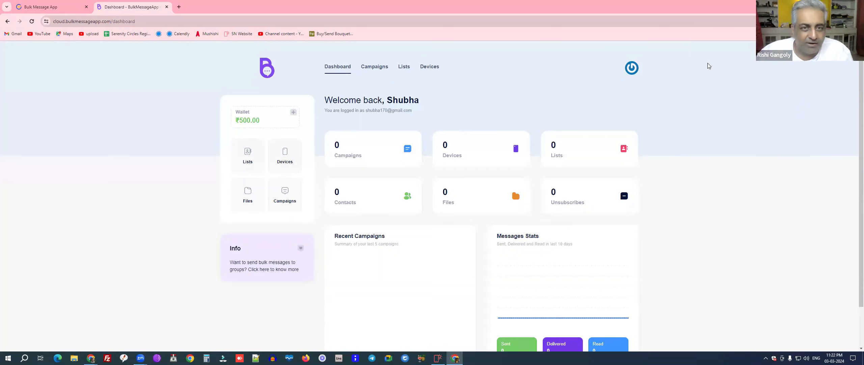
Step: Start a ₹1,180.00 Cloud Wallet top-up from the dashboard's wallet balance
{"action": "left_click_drag", "start_coordinate": [236, 111], "coordinate": [265, 122]}
{"action": "left_click", "coordinate": [265, 121]}
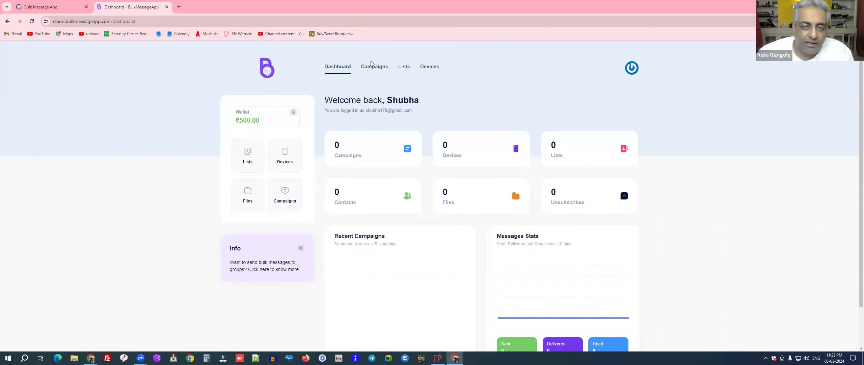
{"action": "left_click", "coordinate": [294, 112]}
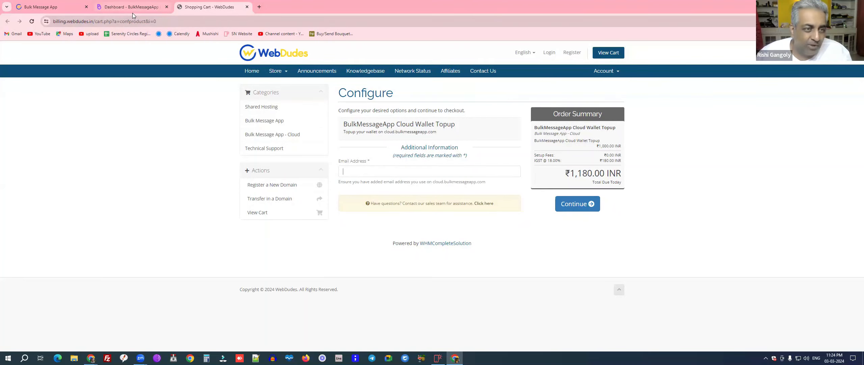
Step: Enter the account e-mail for the top-up order and proceed through review to checkout
{"action": "key", "text": "ctrl+v"}
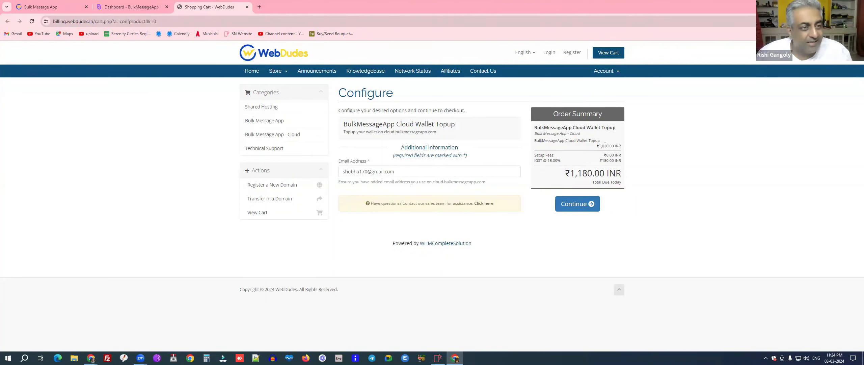
{"action": "left_click", "coordinate": [578, 204]}
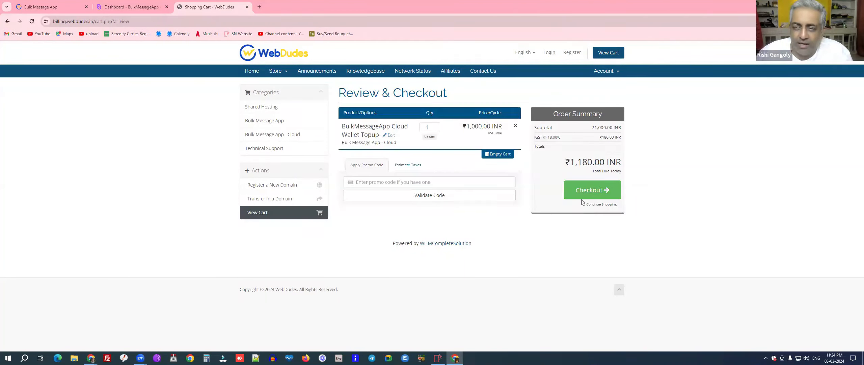
{"action": "left_click", "coordinate": [586, 190]}
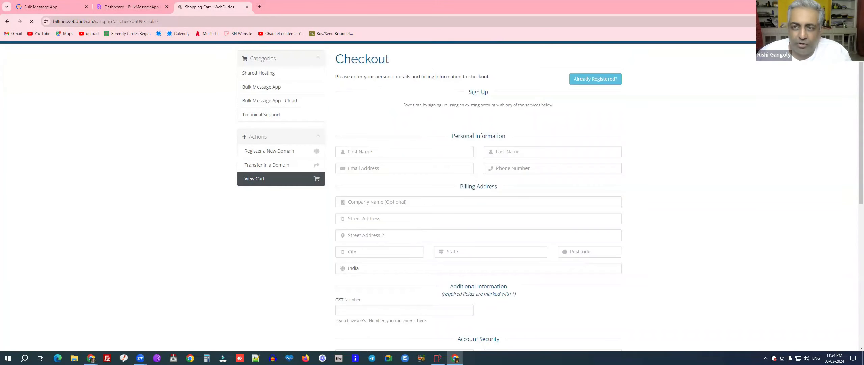
Step: Fill in the first name, last name and GST number on the checkout form
{"action": "left_click", "coordinate": [366, 151]}
{"action": "left_click", "coordinate": [510, 152]}
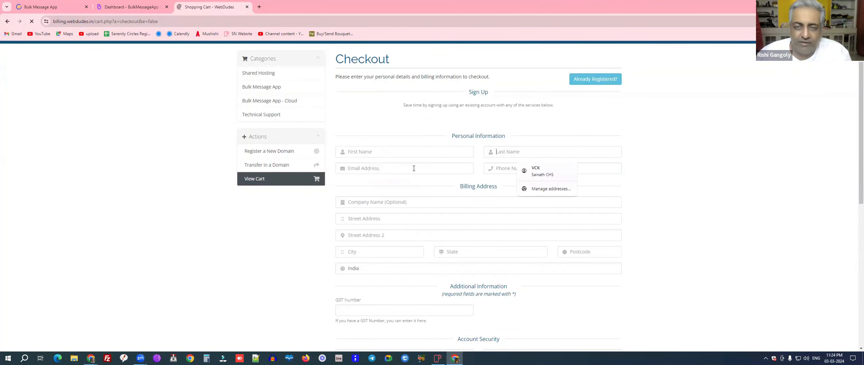
{"action": "scroll", "coordinate": [355, 242], "scroll_direction": "down", "scroll_amount": 2}
{"action": "left_click", "coordinate": [354, 244]}
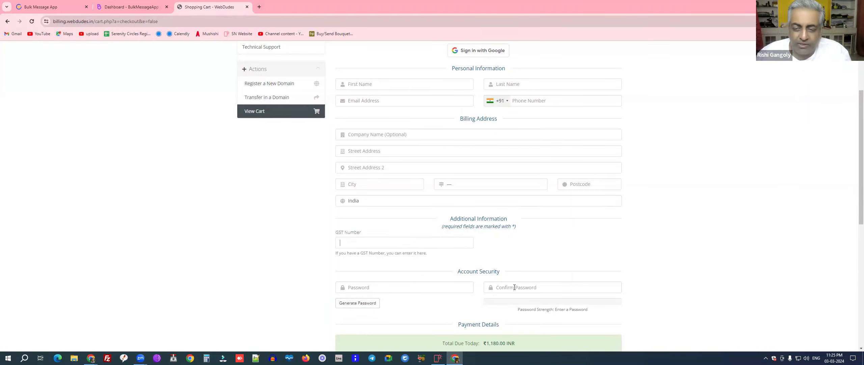
{"action": "scroll", "coordinate": [511, 283], "scroll_direction": "down", "scroll_amount": 3}
Step: Choose Bank Transfer as payment, accept the Terms of Service, then close the cart tab
{"action": "scroll", "coordinate": [438, 281], "scroll_direction": "down", "scroll_amount": 2}
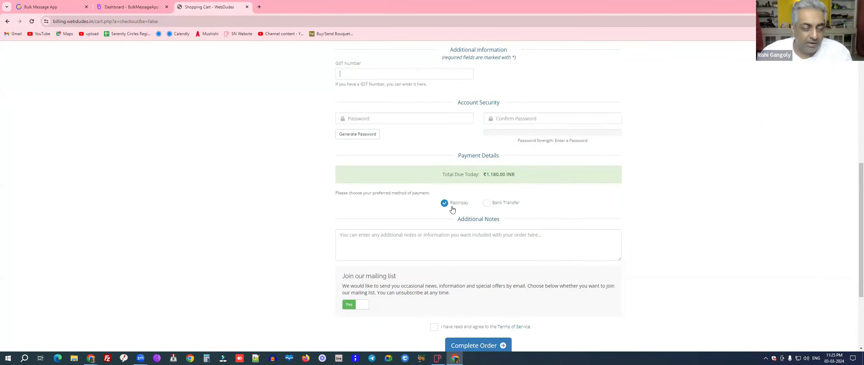
{"action": "left_click", "coordinate": [487, 205]}
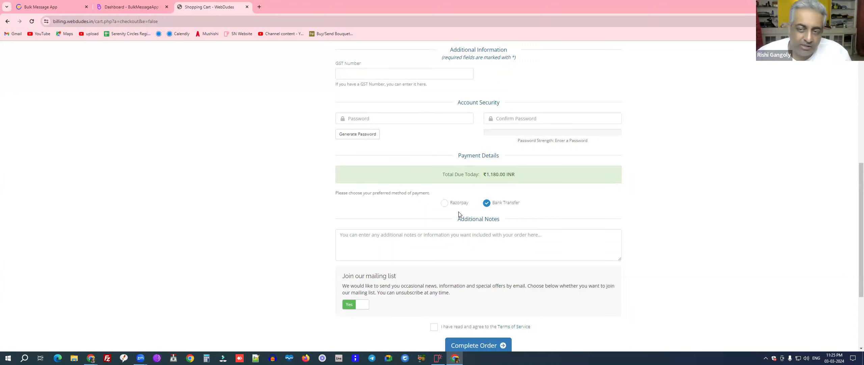
{"action": "left_click", "coordinate": [445, 203]}
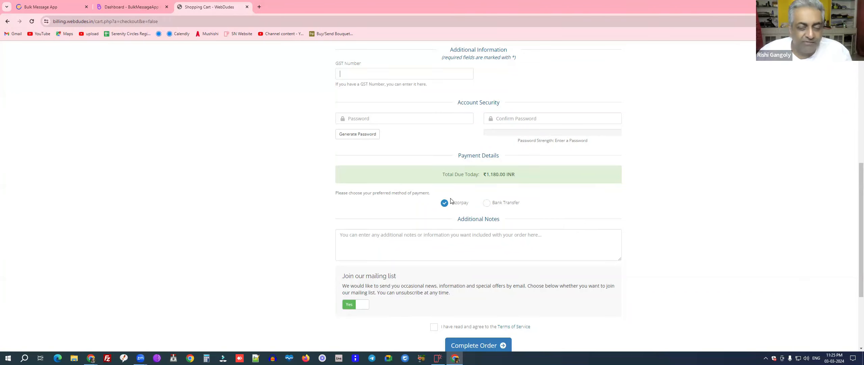
{"action": "left_click", "coordinate": [486, 204]}
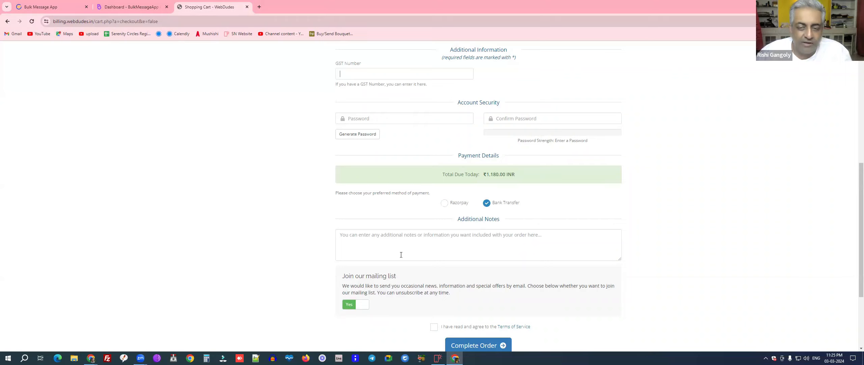
{"action": "scroll", "coordinate": [400, 253], "scroll_direction": "down", "scroll_amount": 1}
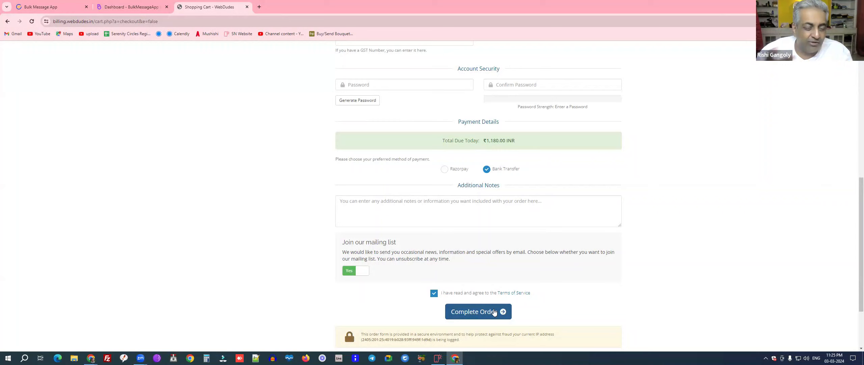
{"action": "left_click", "coordinate": [247, 6]}
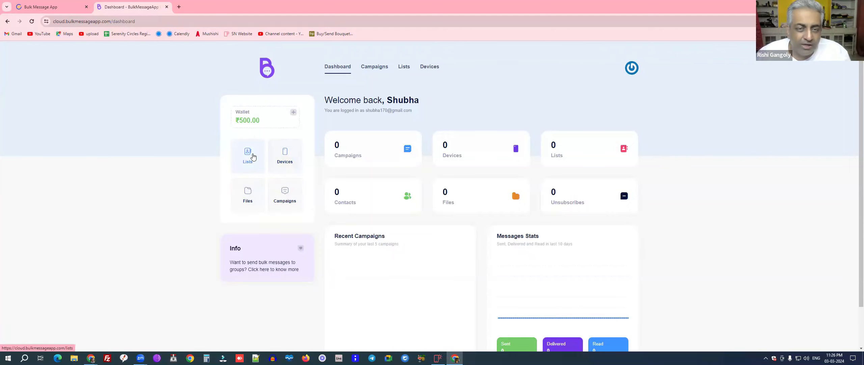
Step: Create and save a list named 'Test' with an added 'name' attribute
{"action": "left_click", "coordinate": [248, 155]}
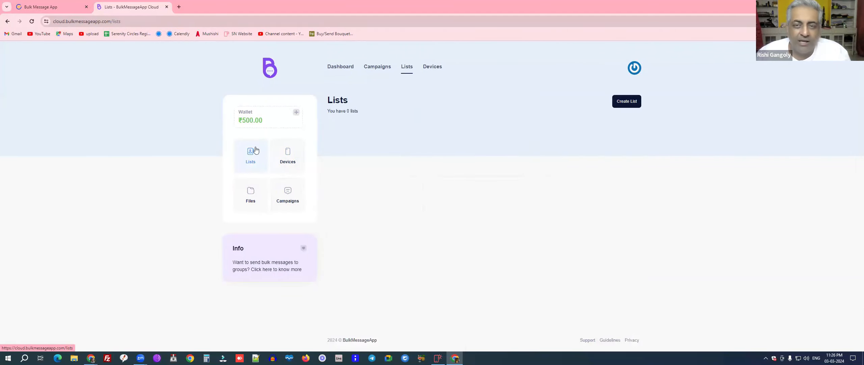
{"action": "left_click", "coordinate": [625, 103]}
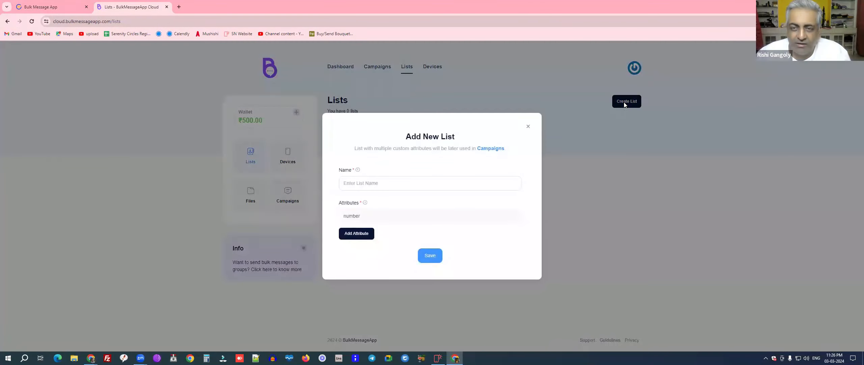
{"action": "left_click", "coordinate": [371, 183]}
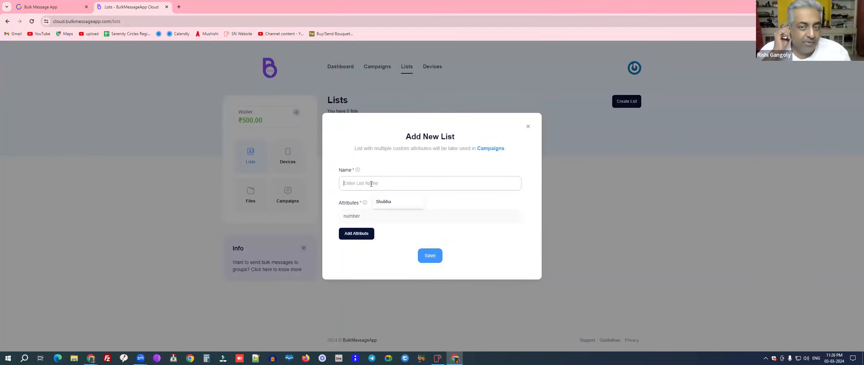
{"action": "type", "text": "Test"}
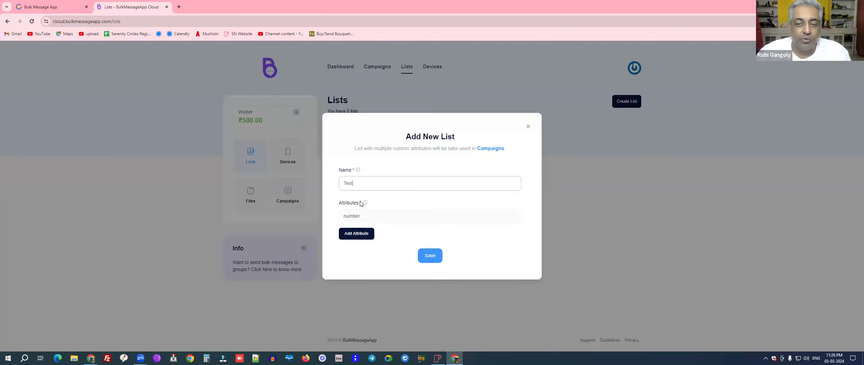
{"action": "left_click", "coordinate": [355, 236]}
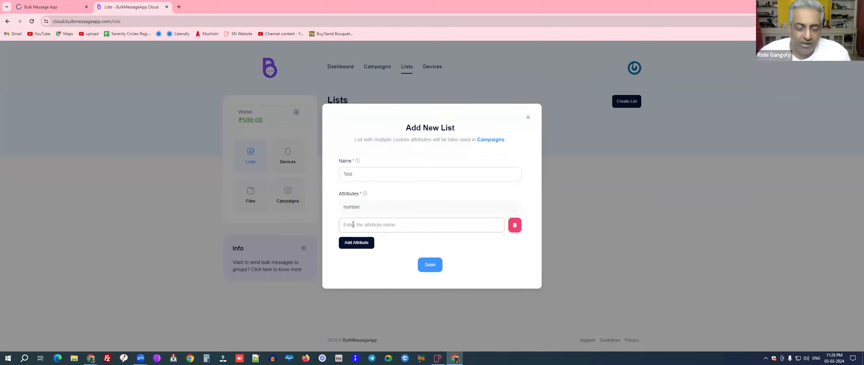
{"action": "type", "text": "name"}
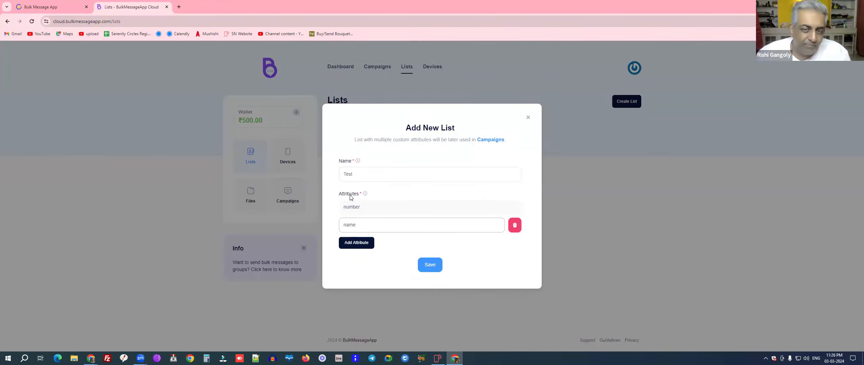
{"action": "left_click", "coordinate": [429, 264]}
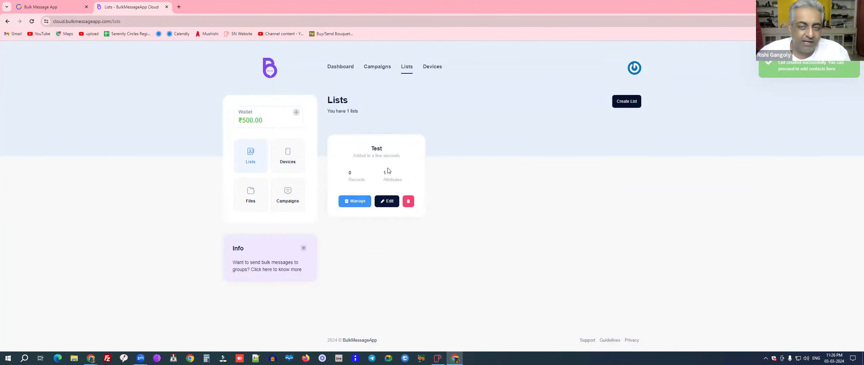
Step: Add a contact record with a phone number and the contact's name to the Test list
{"action": "left_click", "coordinate": [360, 202]}
{"action": "left_click", "coordinate": [623, 108]}
{"action": "left_click", "coordinate": [362, 185]}
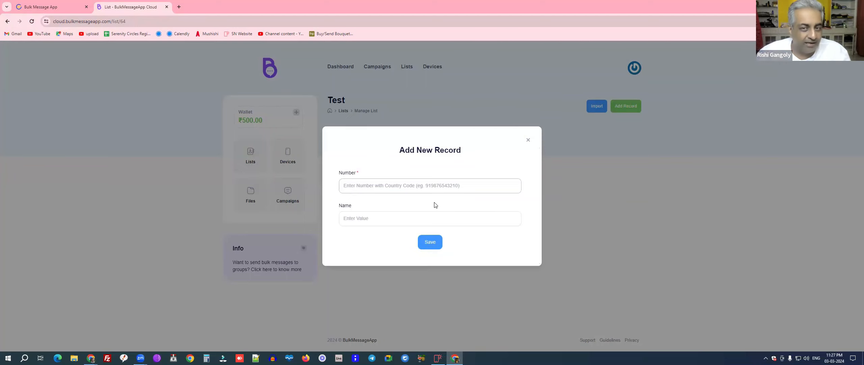
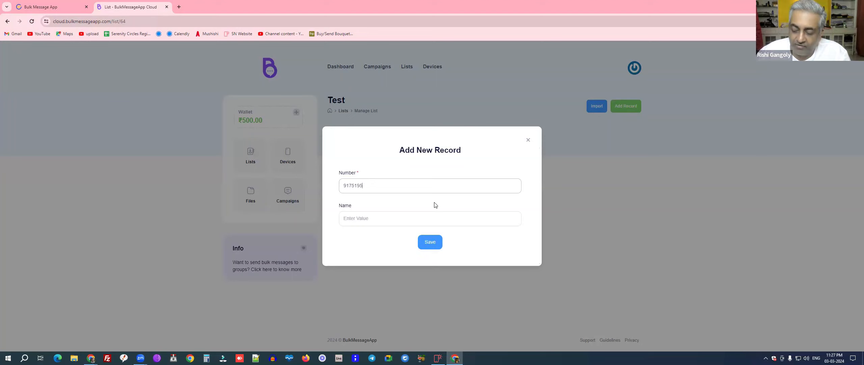
{"action": "left_click", "coordinate": [358, 218]}
{"action": "type", "text": "Rishi"}
{"action": "left_click", "coordinate": [427, 242]}
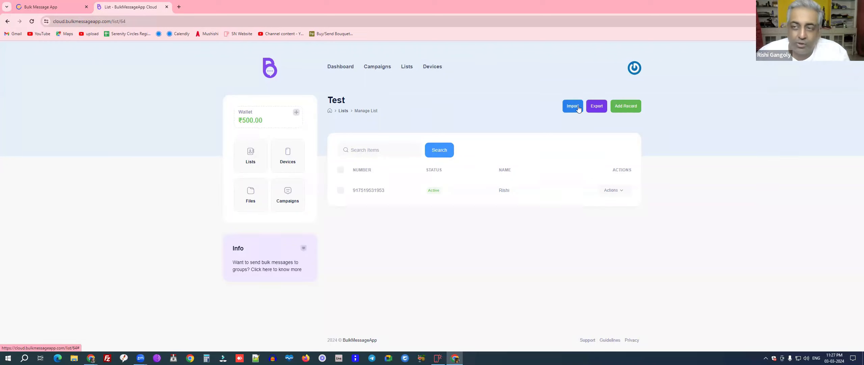
Step: Download the sample import CSV and open it
{"action": "left_click", "coordinate": [572, 106]}
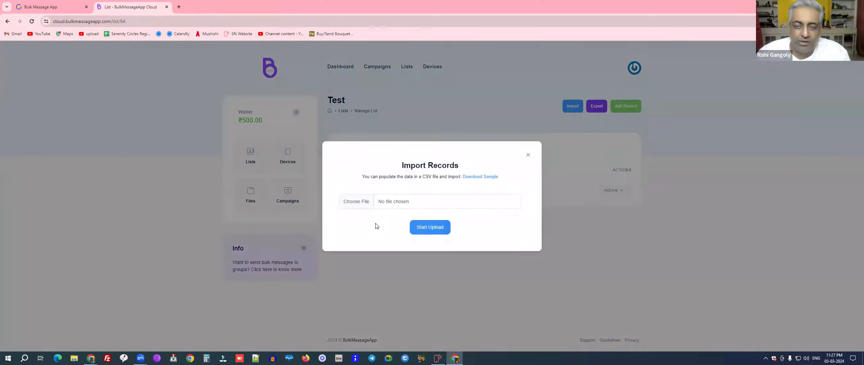
{"action": "left_click", "coordinate": [486, 179]}
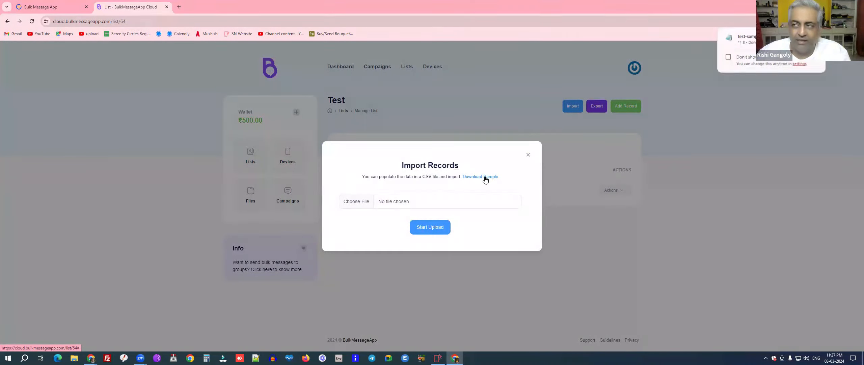
{"action": "left_click", "coordinate": [747, 39]}
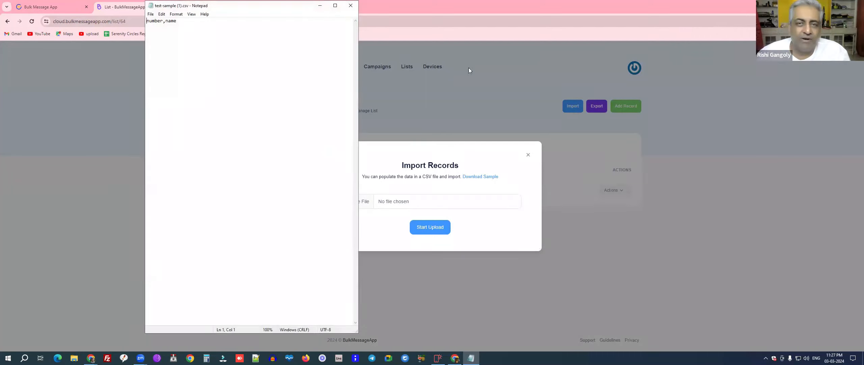
Step: Resize Notepad, inspect the sample file's number,name header, and close it unchanged
{"action": "left_click_drag", "start_coordinate": [244, 4], "coordinate": [524, 38]}
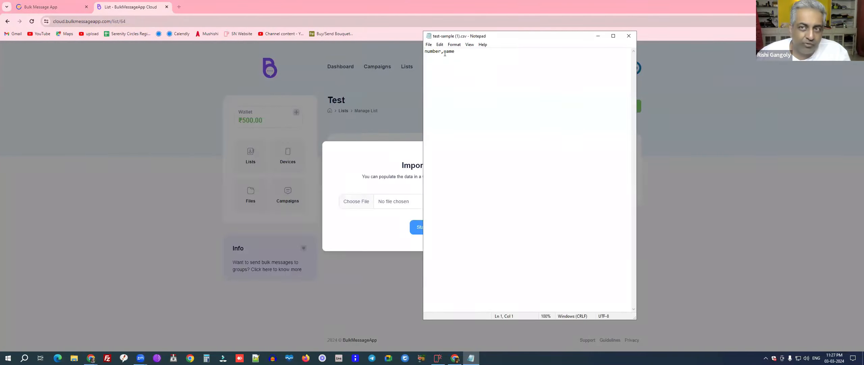
{"action": "key", "text": "ctrl+a"}
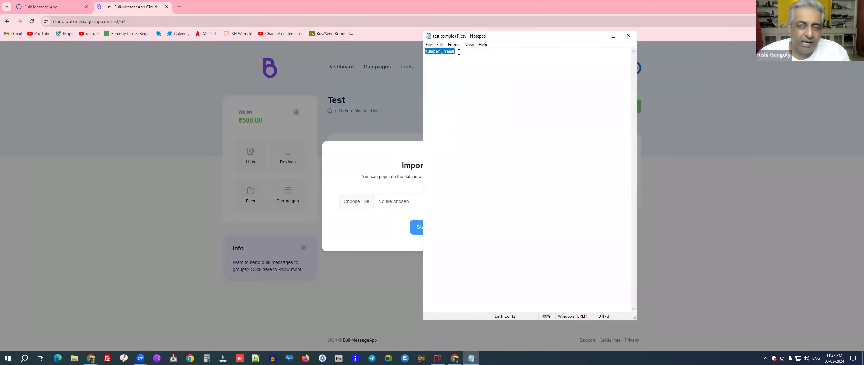
{"action": "left_click", "coordinate": [470, 63]}
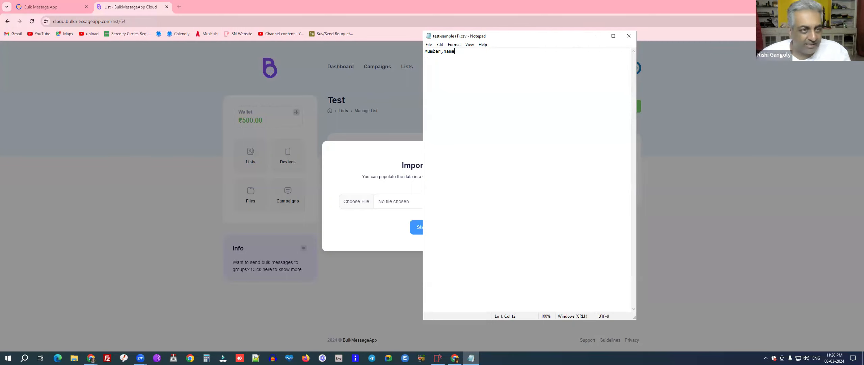
{"action": "left_click", "coordinate": [628, 36]}
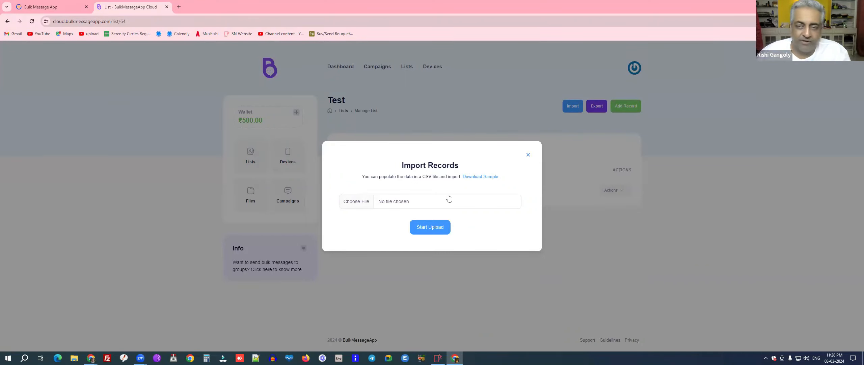
Step: Reopen the sample CSV, add a row with a phone number and contact name, and save it
{"action": "left_click", "coordinate": [480, 176]}
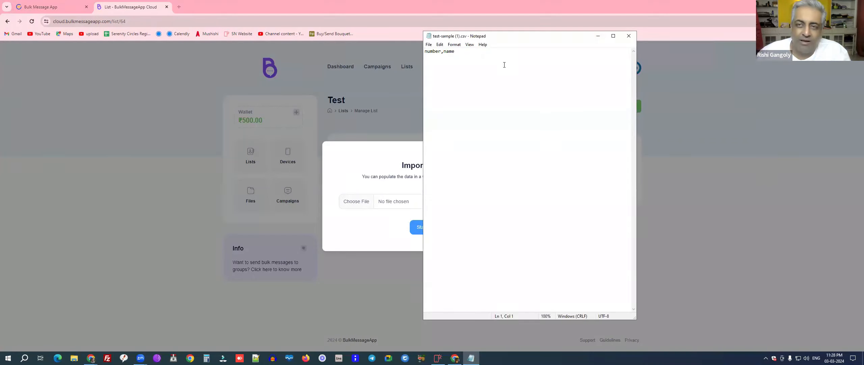
{"action": "key", "text": "Return"}
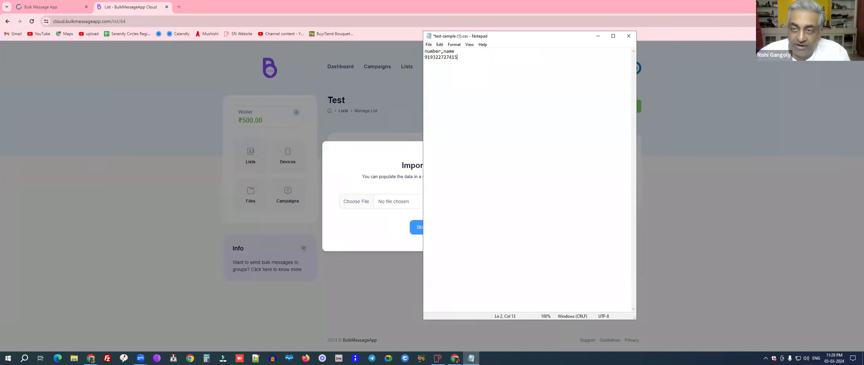
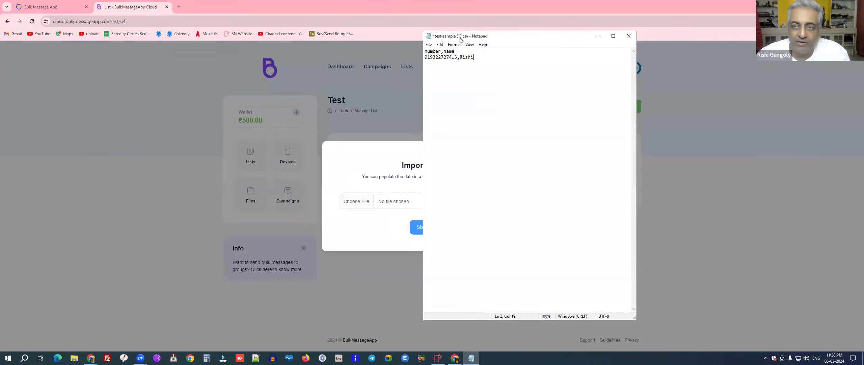
{"action": "left_click", "coordinate": [429, 44]}
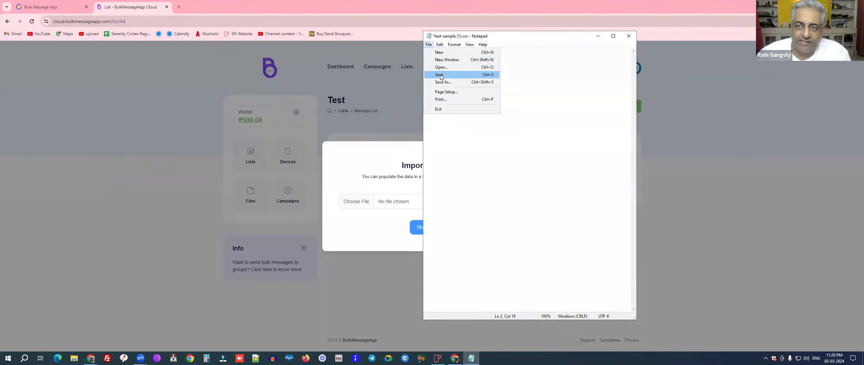
{"action": "left_click", "coordinate": [441, 74]}
{"action": "left_click", "coordinate": [628, 38]}
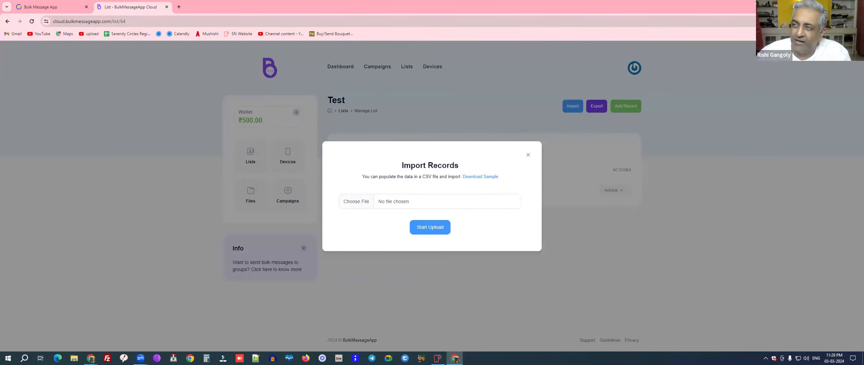
Step: Import test-sample (1).csv from downloads into the Test list, giving two active records
{"action": "left_click", "coordinate": [820, 21]}
{"action": "left_click_drag", "start_coordinate": [745, 54], "coordinate": [408, 201]}
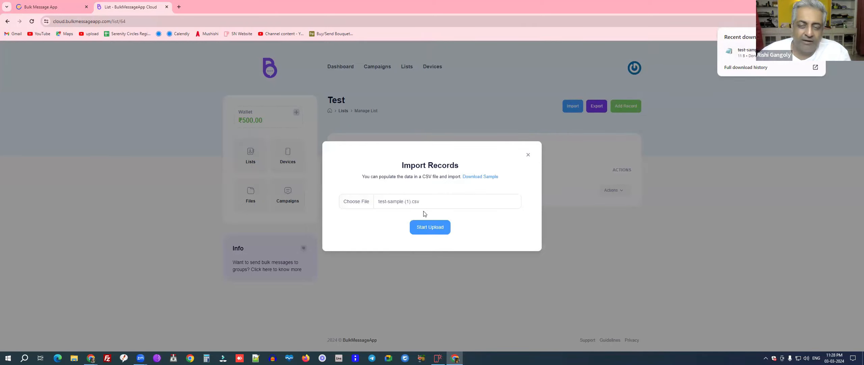
{"action": "left_click", "coordinate": [429, 227]}
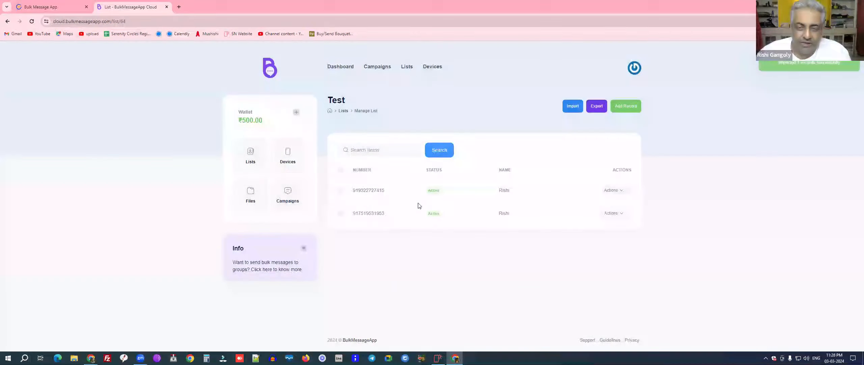
{"action": "double_click", "coordinate": [357, 191]}
{"action": "left_click", "coordinate": [459, 178]}
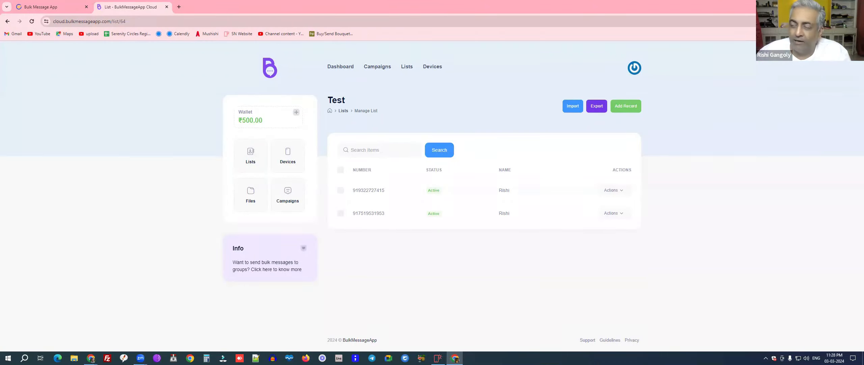
Step: Append a second row with another phone number and the contact's name to test-sample (1).csv and save it
{"action": "left_click", "coordinate": [821, 22]}
{"action": "left_click", "coordinate": [766, 52]}
{"action": "left_click", "coordinate": [477, 58]}
{"action": "key", "text": "Return"}
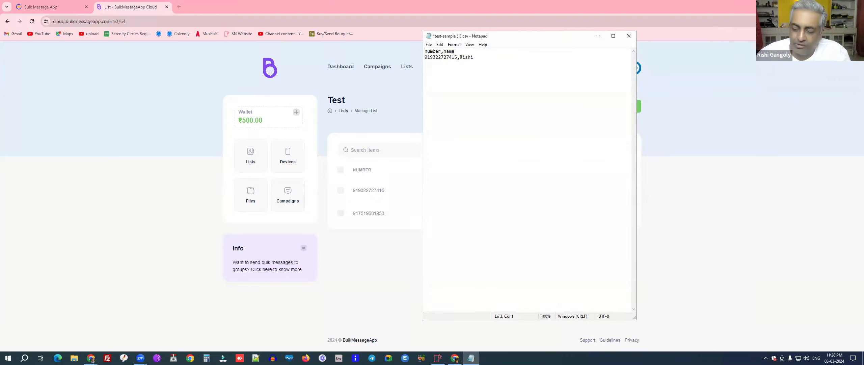
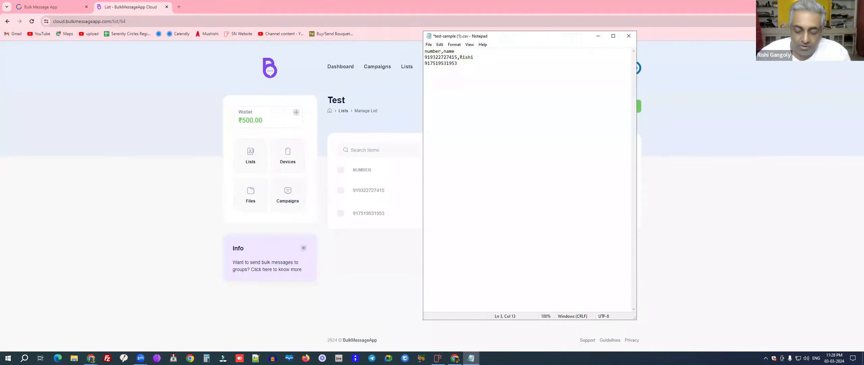
{"action": "type", "text": ",Rishi"}
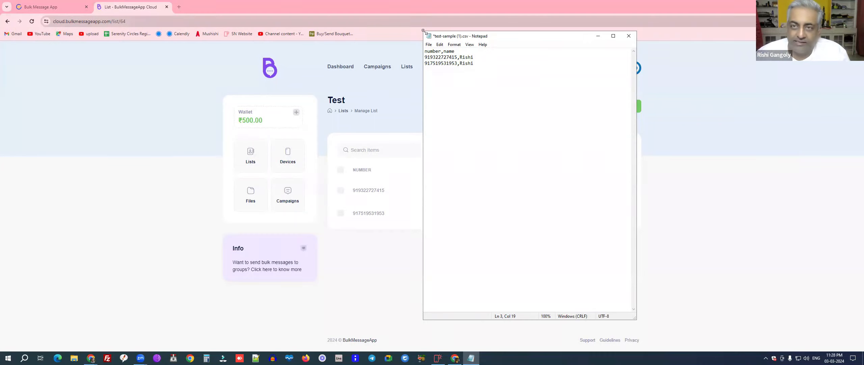
{"action": "left_click", "coordinate": [429, 44]}
{"action": "left_click", "coordinate": [433, 75]}
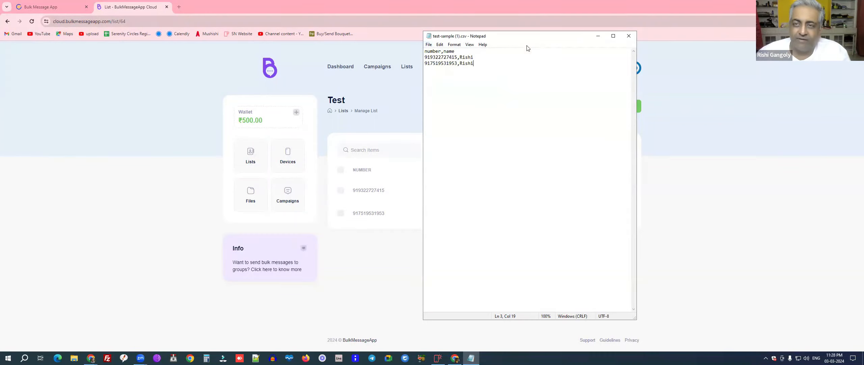
{"action": "left_click", "coordinate": [627, 36]}
{"action": "left_click", "coordinate": [574, 107]}
Step: Re-upload the two-row test-sample (1).csv from downloads into the Test list
{"action": "left_click", "coordinate": [821, 21]}
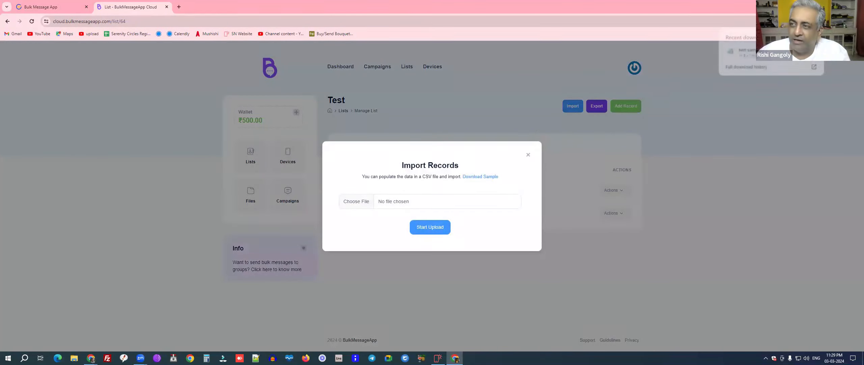
{"action": "left_click_drag", "start_coordinate": [763, 52], "coordinate": [418, 203]}
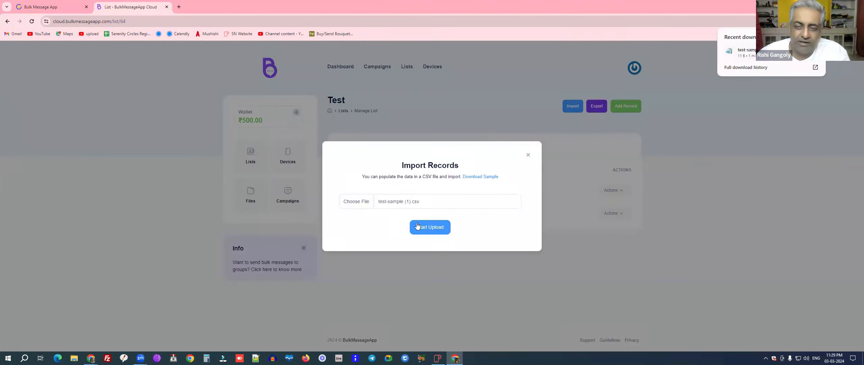
{"action": "left_click", "coordinate": [421, 227]}
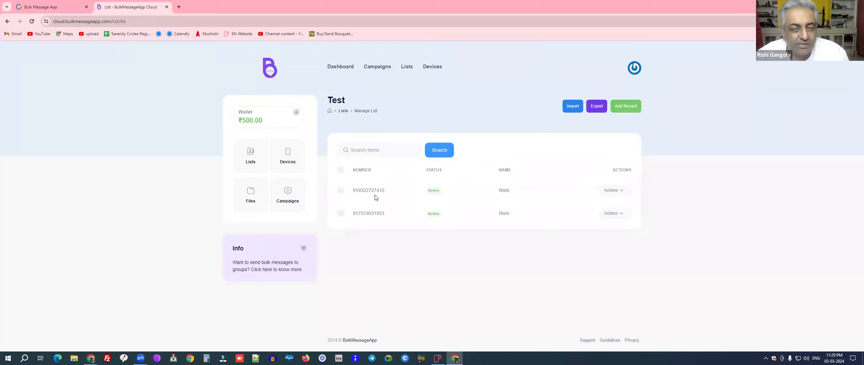
Step: Check the first record's Actions menu, dismiss it, and open the profile menu at top right
{"action": "left_click", "coordinate": [616, 191]}
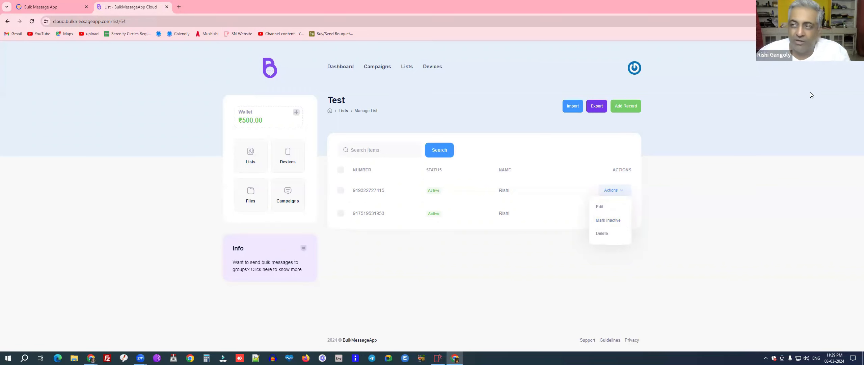
{"action": "left_click", "coordinate": [756, 101]}
{"action": "left_click", "coordinate": [634, 73]}
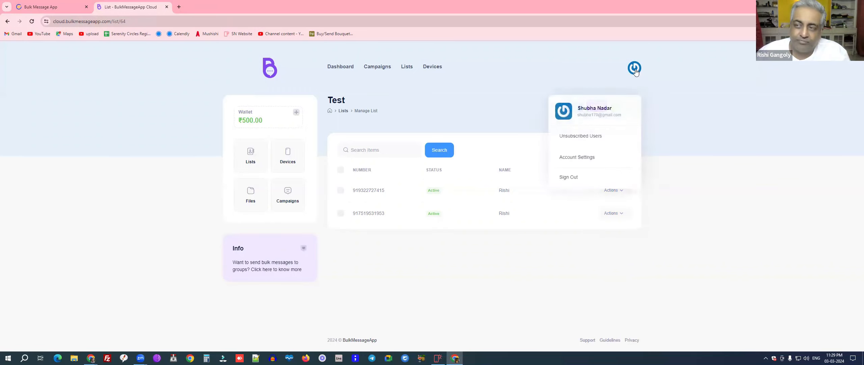
Step: On the Unsubscribed Users page, add the opted-out phone number and save it
{"action": "left_click", "coordinate": [580, 141]}
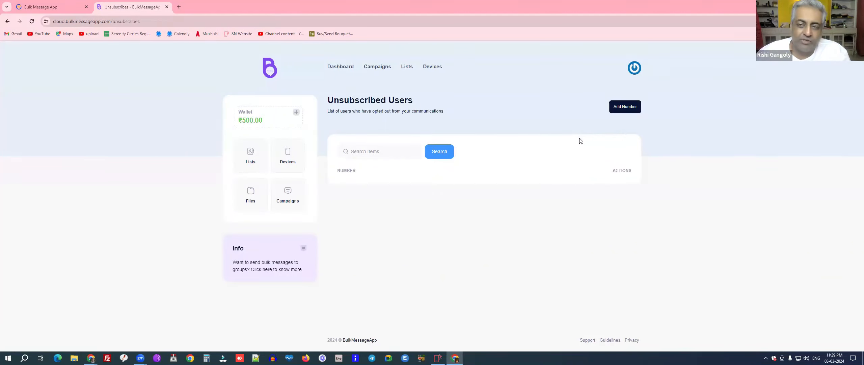
{"action": "left_click", "coordinate": [620, 108]}
{"action": "left_click", "coordinate": [389, 200]}
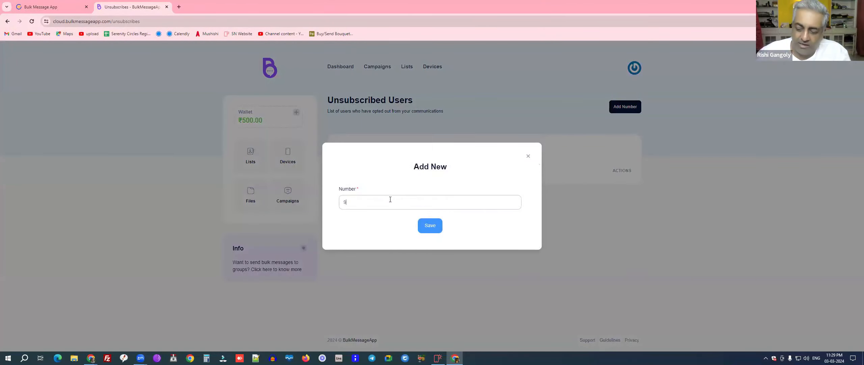
{"action": "left_click", "coordinate": [432, 230]}
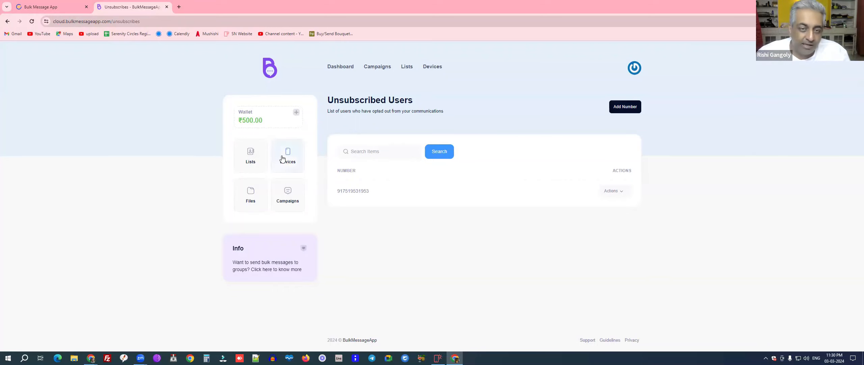
Step: In the Test list, add a record with the contact's phone number and first name
{"action": "left_click", "coordinate": [253, 161]}
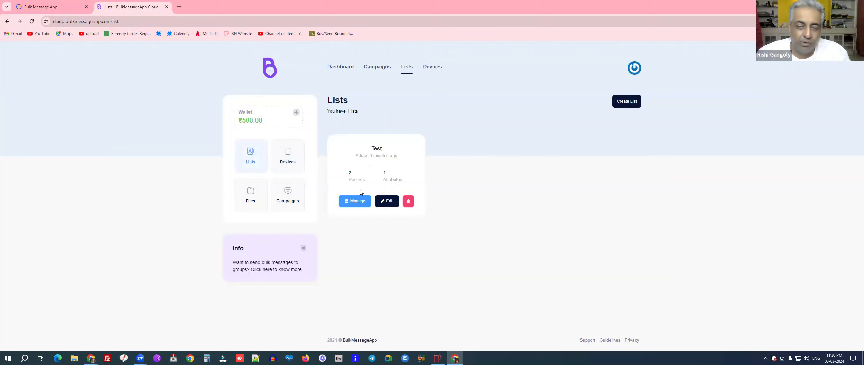
{"action": "left_click", "coordinate": [351, 201]}
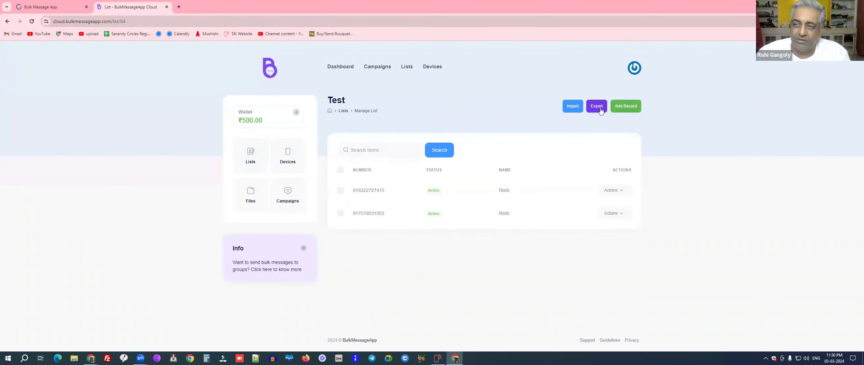
{"action": "left_click", "coordinate": [625, 106]}
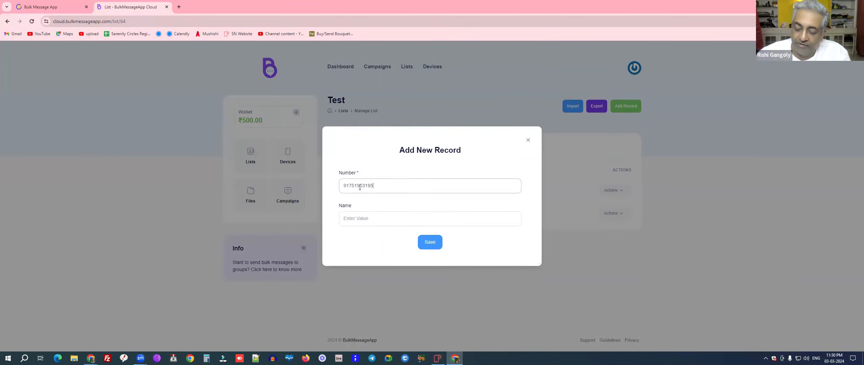
{"action": "left_click", "coordinate": [360, 223]}
{"action": "type", "text": "Rishi"}
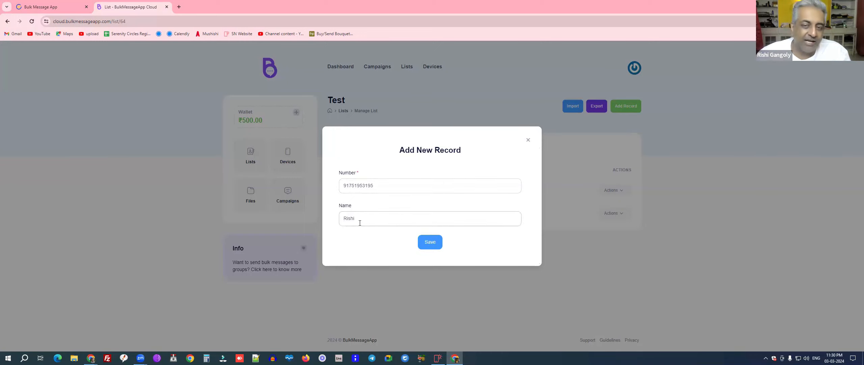
{"action": "left_click", "coordinate": [432, 243]}
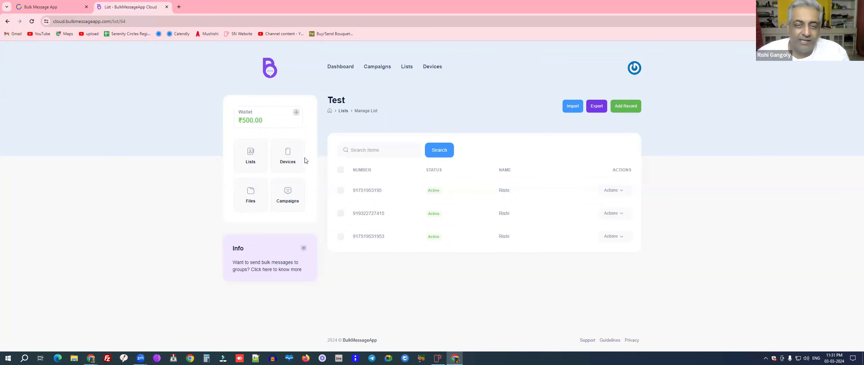
Step: On the Devices page, create a new device and close the Scan QR Code popup once linked
{"action": "left_click", "coordinate": [288, 156]}
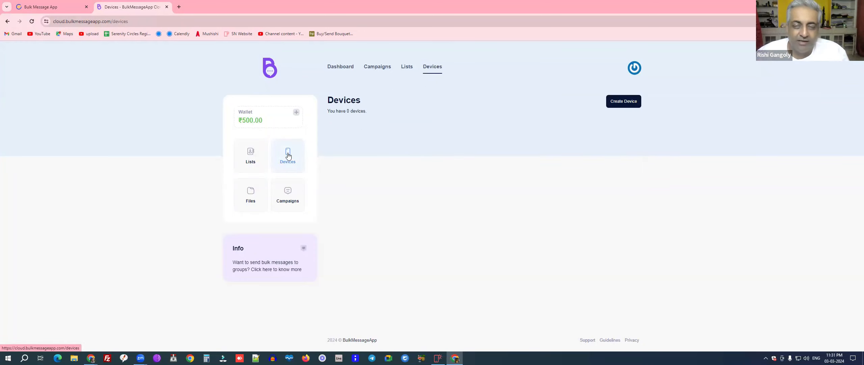
{"action": "left_click", "coordinate": [621, 101]}
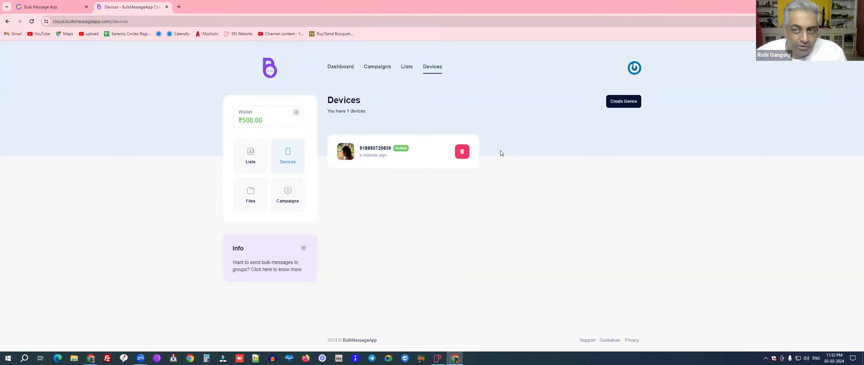
{"action": "left_click", "coordinate": [622, 104]}
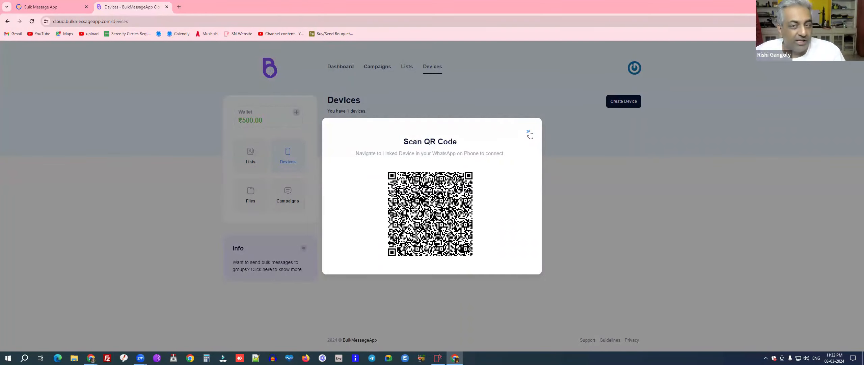
{"action": "left_click", "coordinate": [529, 133]}
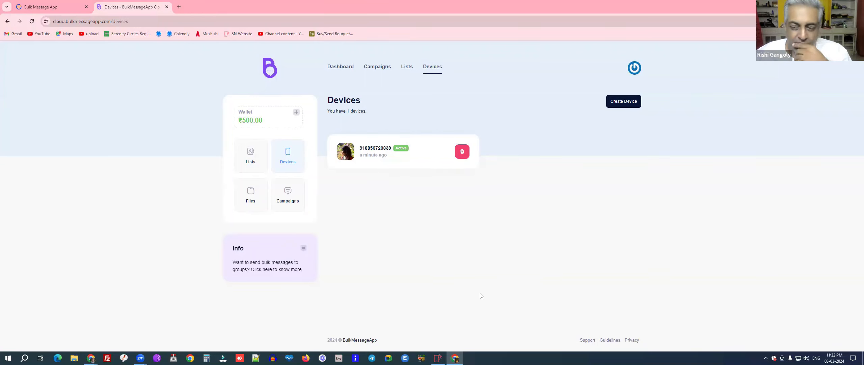
{"action": "left_click", "coordinate": [610, 339]}
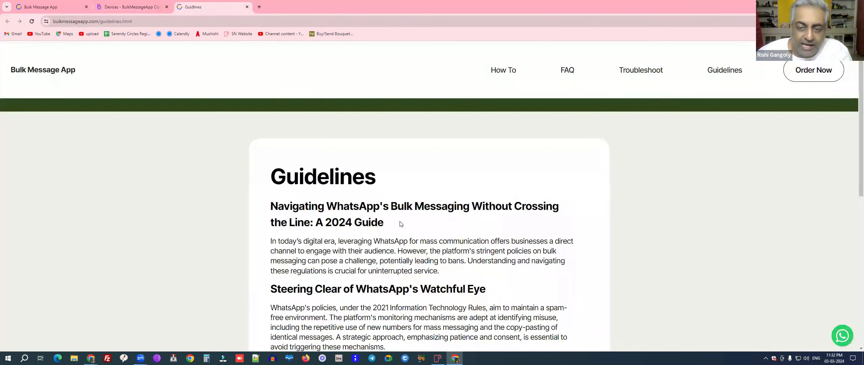
{"action": "scroll", "coordinate": [405, 227], "scroll_direction": "down", "scroll_amount": 5}
{"action": "scroll", "coordinate": [398, 223], "scroll_direction": "down", "scroll_amount": 2}
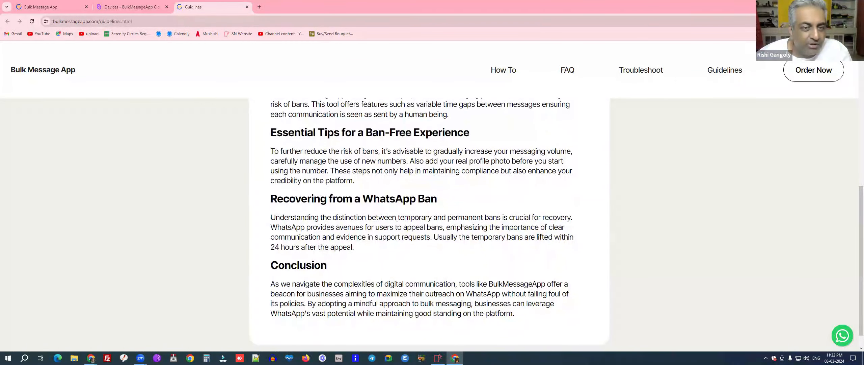
{"action": "scroll", "coordinate": [397, 223], "scroll_direction": "down", "scroll_amount": 1}
{"action": "scroll", "coordinate": [385, 221], "scroll_direction": "up", "scroll_amount": 6}
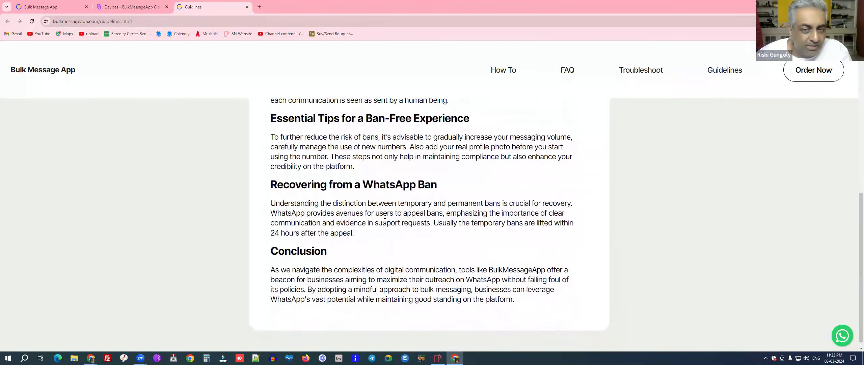
{"action": "scroll", "coordinate": [384, 220], "scroll_direction": "up", "scroll_amount": 2}
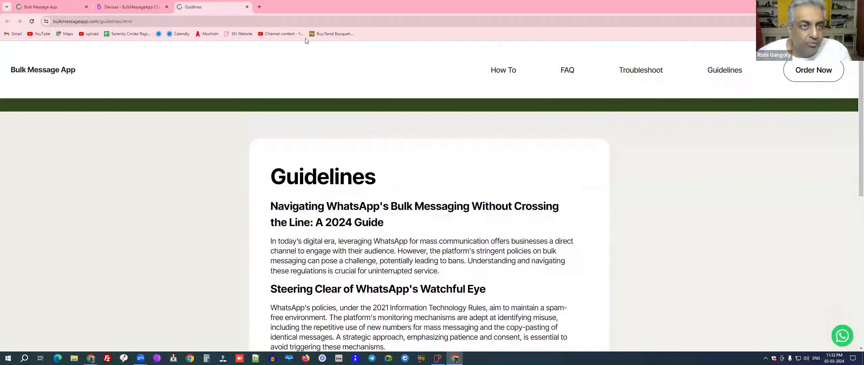
{"action": "left_click", "coordinate": [248, 7]}
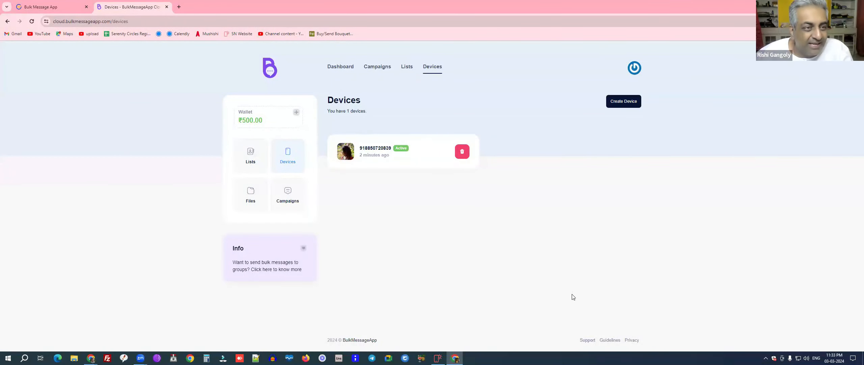
{"action": "left_click", "coordinate": [588, 341]}
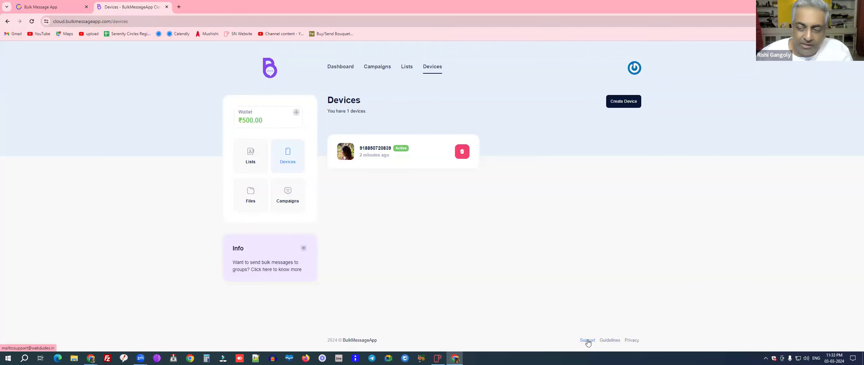
{"action": "left_click", "coordinate": [632, 340]}
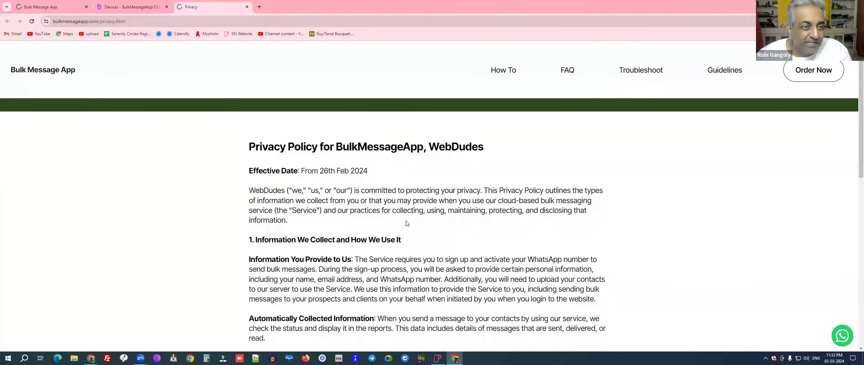
{"action": "scroll", "coordinate": [855, 188], "scroll_direction": "down", "scroll_amount": 2}
{"action": "scroll", "coordinate": [855, 188], "scroll_direction": "down", "scroll_amount": 7}
{"action": "scroll", "coordinate": [842, 292], "scroll_direction": "down", "scroll_amount": 4}
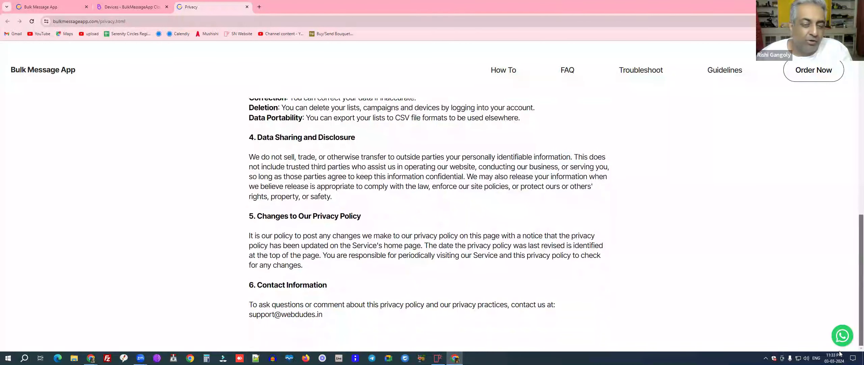
{"action": "left_click", "coordinate": [246, 7]}
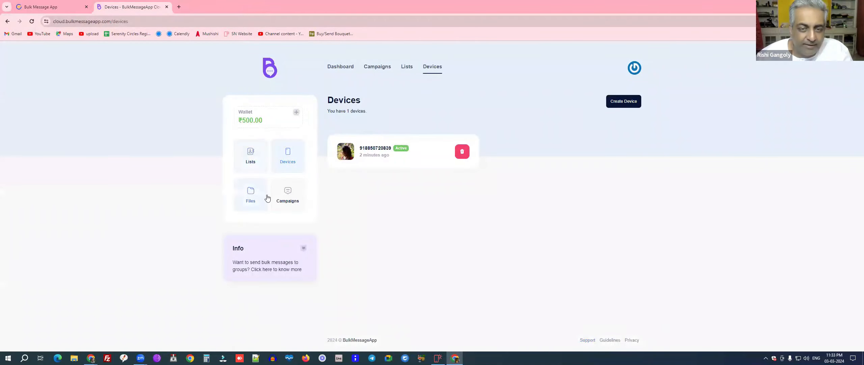
Step: Open Files and capture the page region with Lightshot as Screenshot_3.png on the Desktop
{"action": "left_click", "coordinate": [251, 197]}
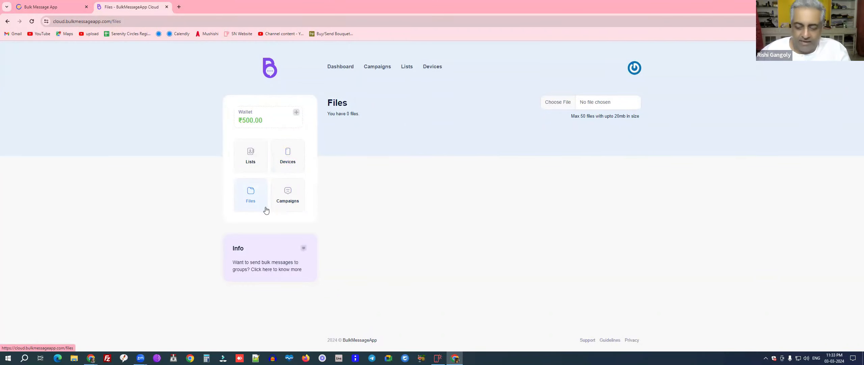
{"action": "key", "text": "Print"}
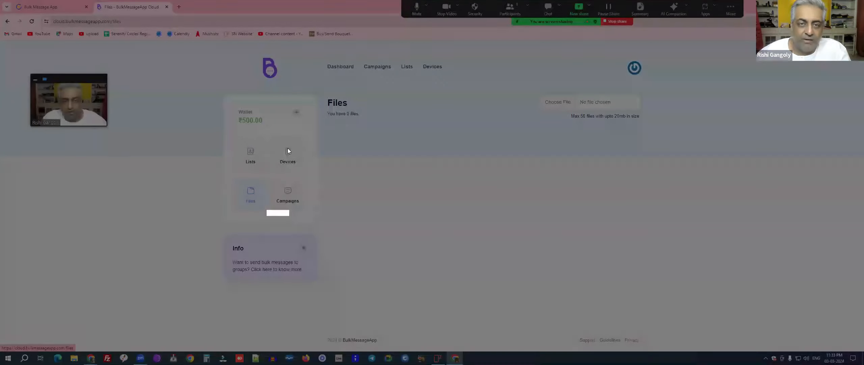
{"action": "left_click_drag", "start_coordinate": [207, 43], "coordinate": [659, 304]}
{"action": "left_click", "coordinate": [641, 310]}
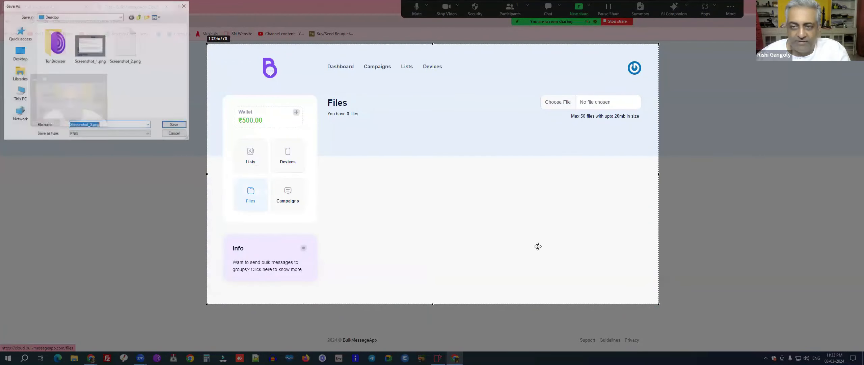
{"action": "left_click", "coordinate": [167, 126]}
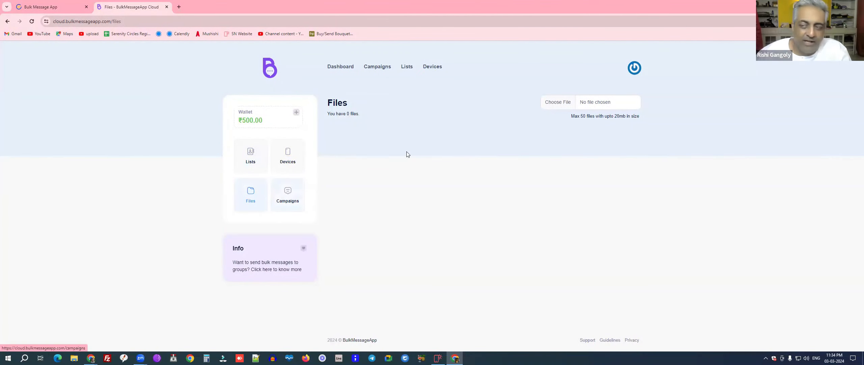
Step: Choose Screenshot_3.png from the Desktop and upload it to the Files page
{"action": "left_click", "coordinate": [559, 104]}
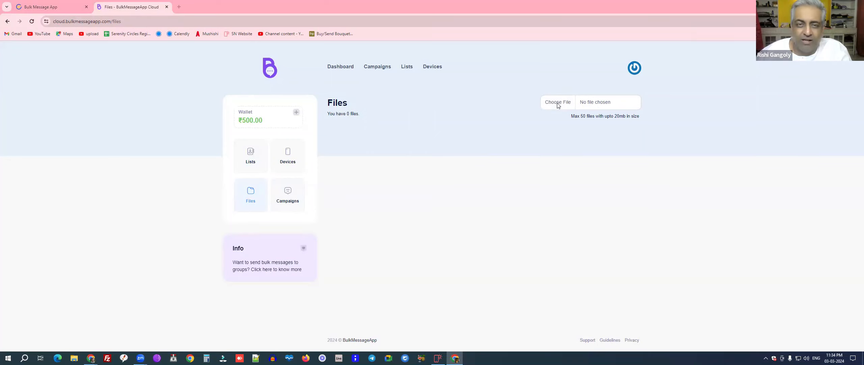
{"action": "left_click", "coordinate": [50, 37]}
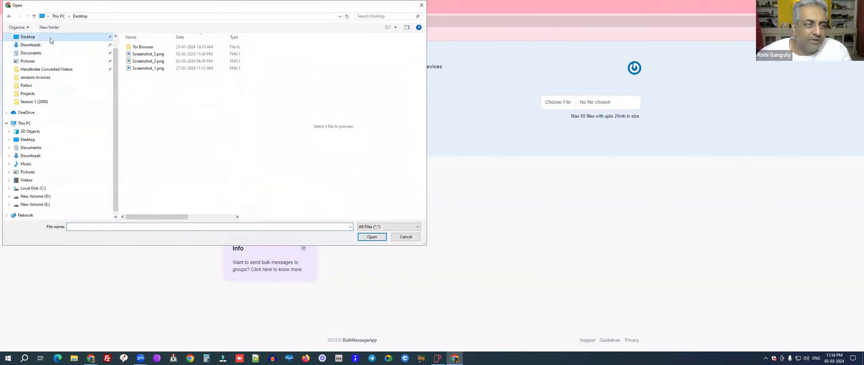
{"action": "left_click", "coordinate": [189, 54]}
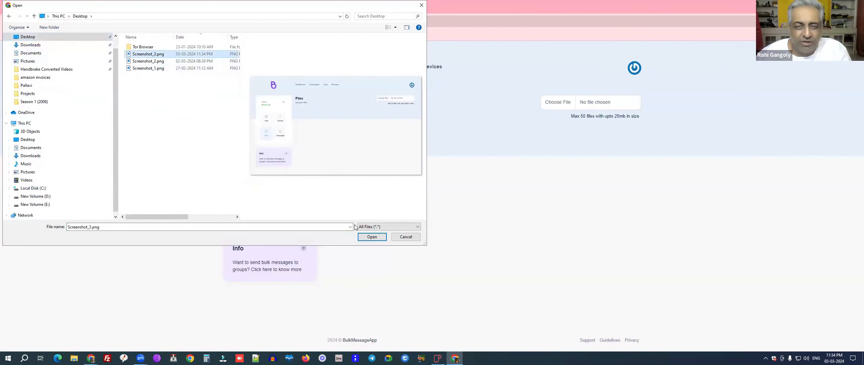
{"action": "left_click", "coordinate": [372, 236]}
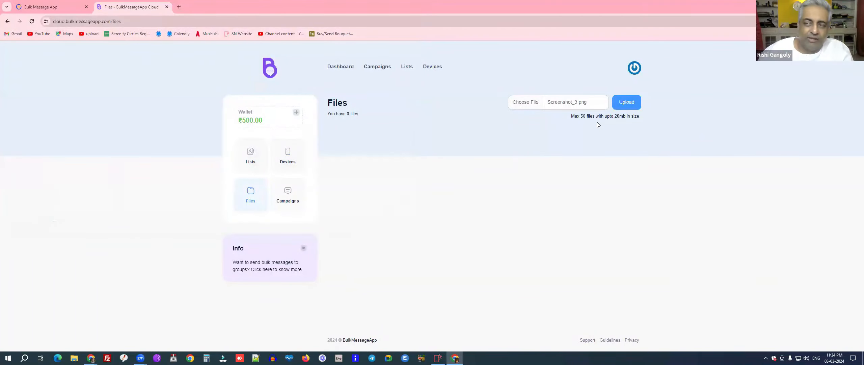
{"action": "left_click", "coordinate": [623, 104]}
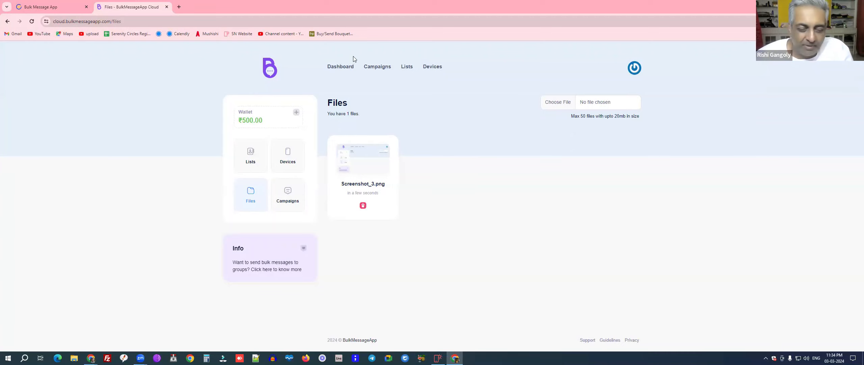
Step: Start a campaign named test using the Test list and the linked device
{"action": "left_click", "coordinate": [288, 193]}
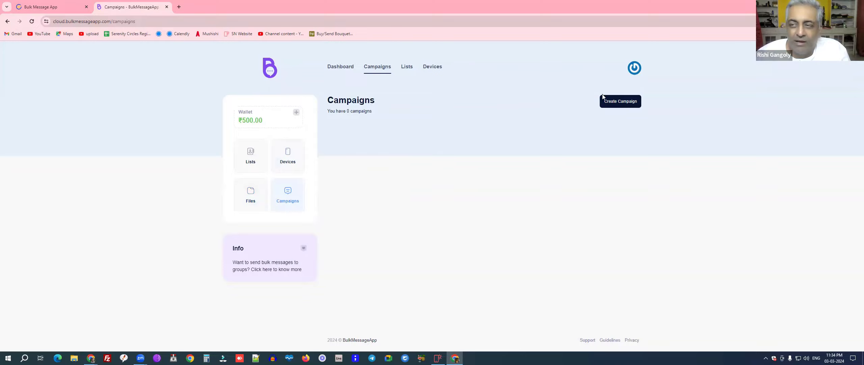
{"action": "left_click", "coordinate": [612, 100]}
{"action": "left_click", "coordinate": [333, 191]}
{"action": "type", "text": "test"}
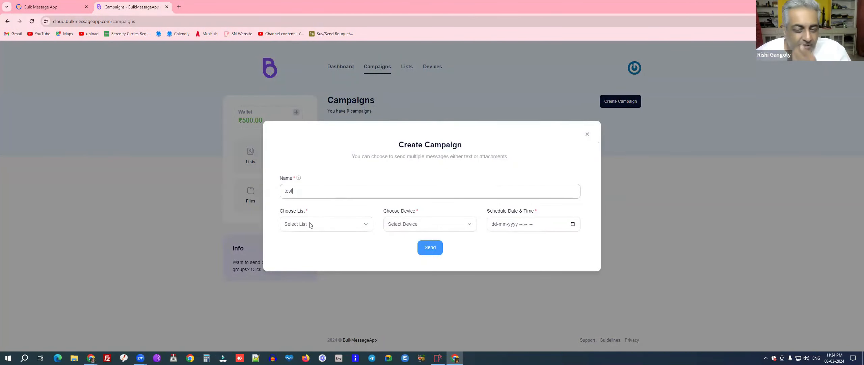
{"action": "left_click", "coordinate": [311, 225]}
{"action": "left_click", "coordinate": [304, 240]}
{"action": "left_click", "coordinate": [409, 225]}
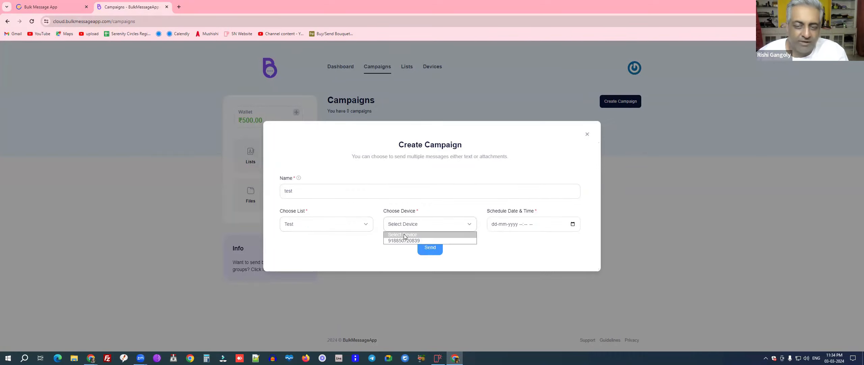
{"action": "left_click", "coordinate": [405, 240]}
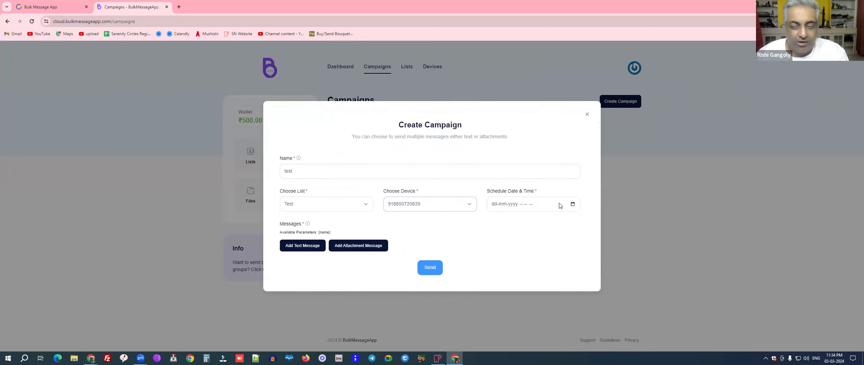
Step: Schedule the campaign for March 3, 2024 at 01:34 PM
{"action": "left_click", "coordinate": [572, 205]}
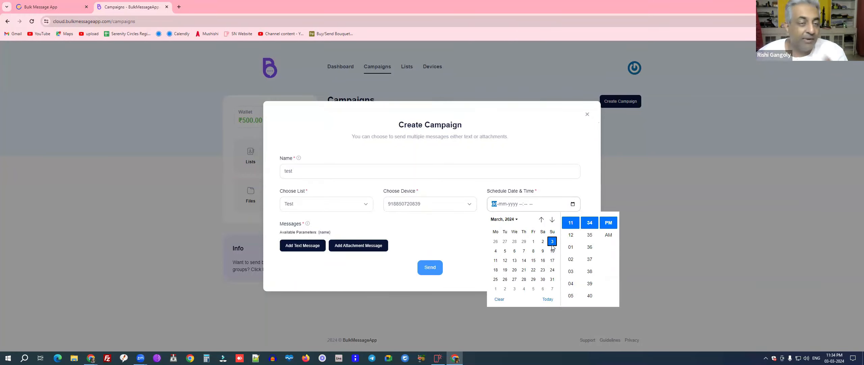
{"action": "left_click", "coordinate": [495, 252]}
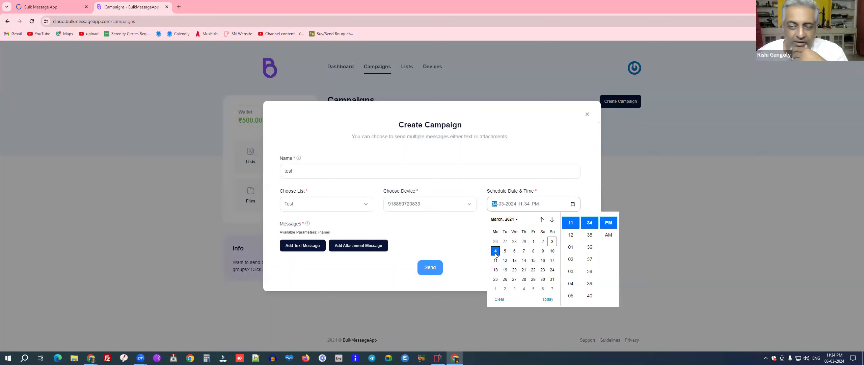
{"action": "left_click", "coordinate": [577, 247]}
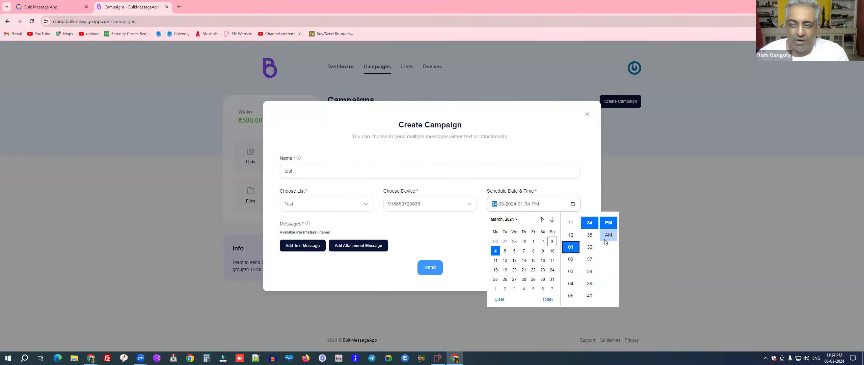
{"action": "left_click", "coordinate": [608, 224]}
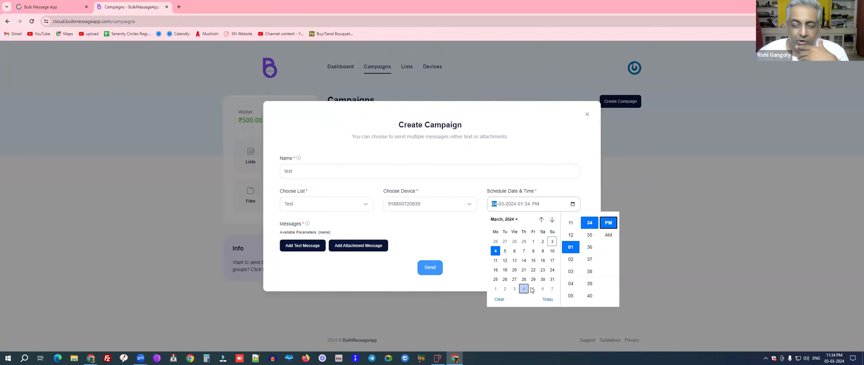
{"action": "left_click", "coordinate": [473, 239]}
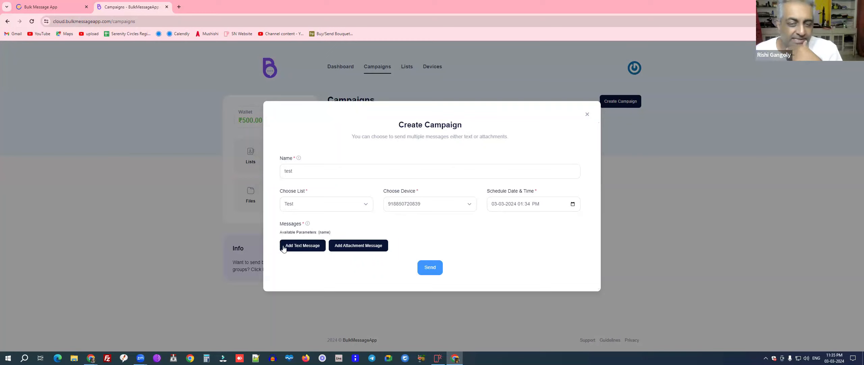
Step: Add an attachment message using the uploaded image from media
{"action": "left_click", "coordinate": [353, 248]}
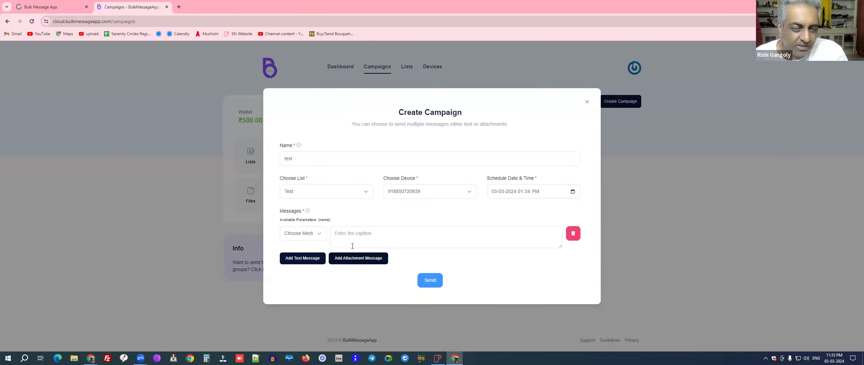
{"action": "left_click", "coordinate": [308, 236]}
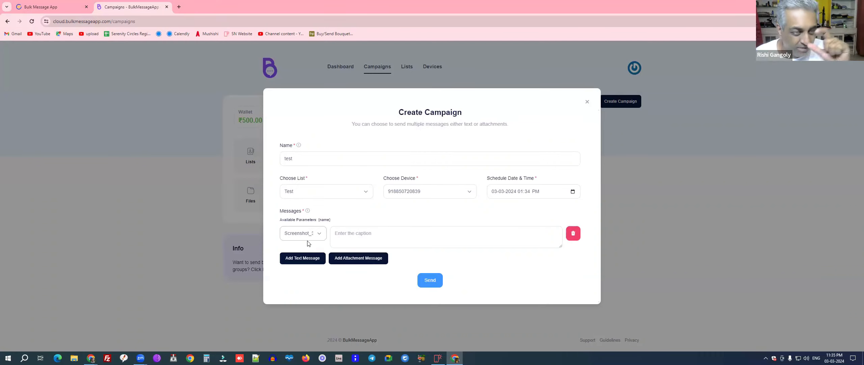
{"action": "left_click", "coordinate": [352, 237]}
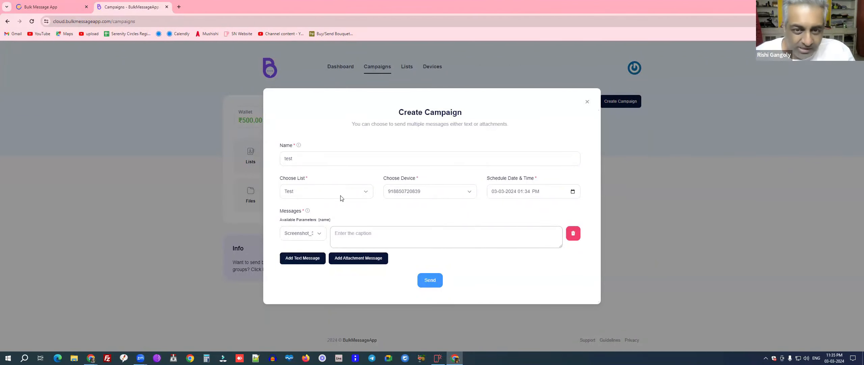
{"action": "left_click_drag", "start_coordinate": [281, 219], "coordinate": [339, 223]}
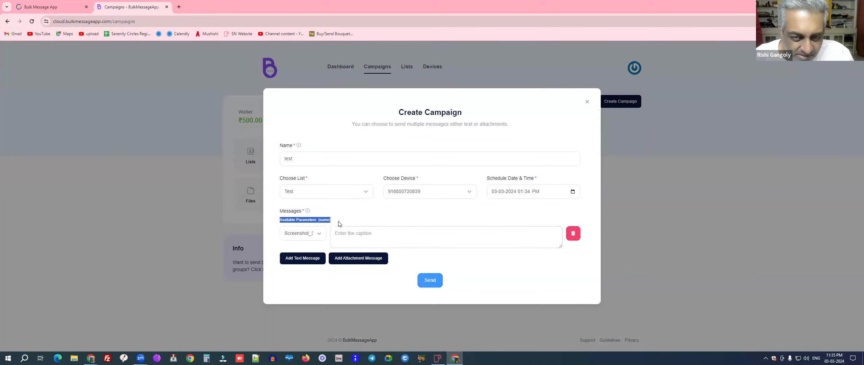
{"action": "left_click", "coordinate": [341, 223]}
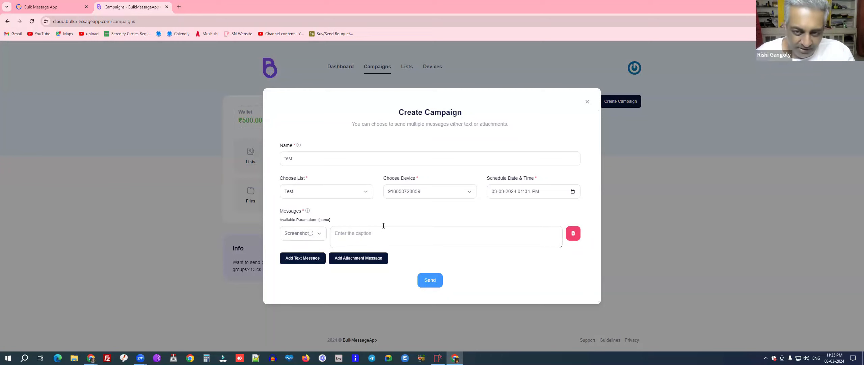
Step: Caption the image 'Hi {name}', 'This is a test message', and a sign-off name
{"action": "left_click", "coordinate": [368, 233]}
{"action": "type", "text": "Hi"}
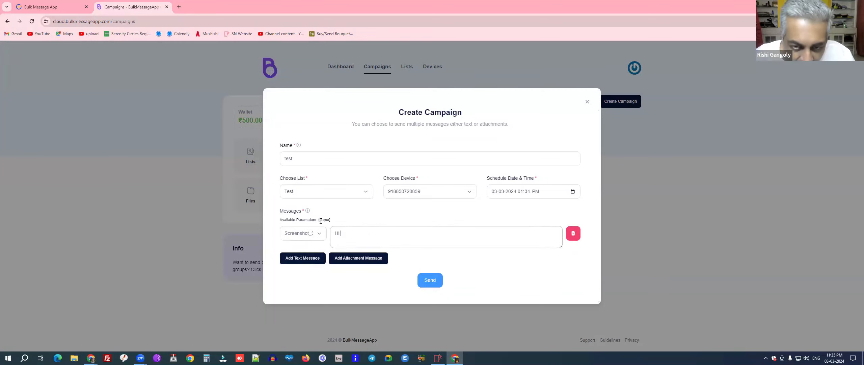
{"action": "left_click_drag", "start_coordinate": [319, 219], "coordinate": [335, 221]}
{"action": "key", "text": "ctrl+c"}
{"action": "left_click", "coordinate": [344, 233]}
{"action": "key", "text": "ctrl+v"}
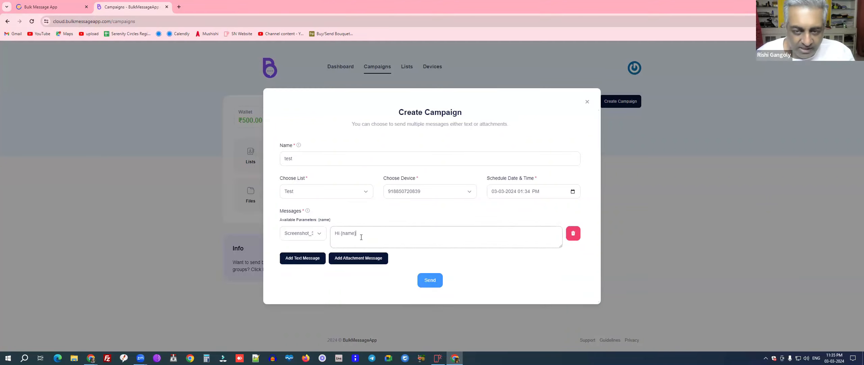
{"action": "key", "text": "Return"}
{"action": "type", "text": "This is a tes"}
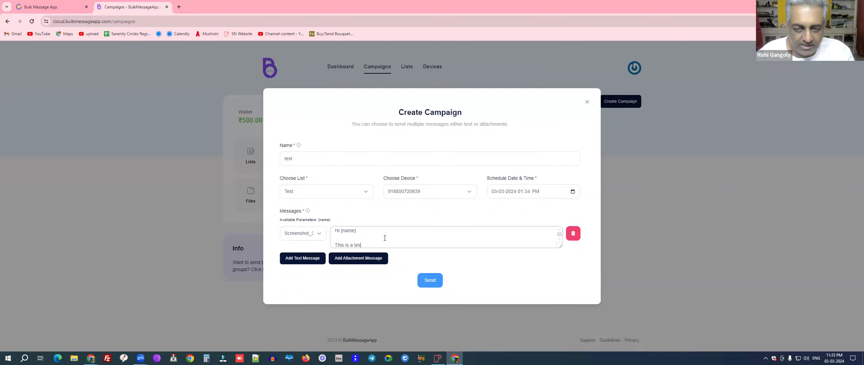
{"action": "type", "text": "t message"}
{"action": "key", "text": "Return"}
{"action": "key", "text": "Return"}
{"action": "type", "text": "Shubha"}
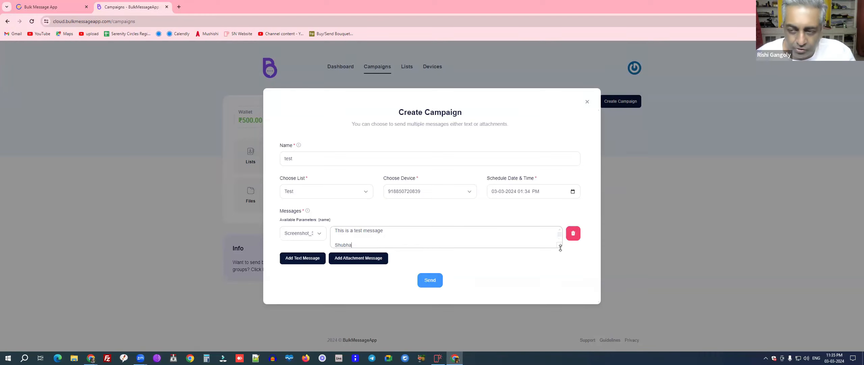
Step: Wrap test in asterisks as *test* and create the campaign
{"action": "left_click_drag", "start_coordinate": [559, 245], "coordinate": [561, 269]}
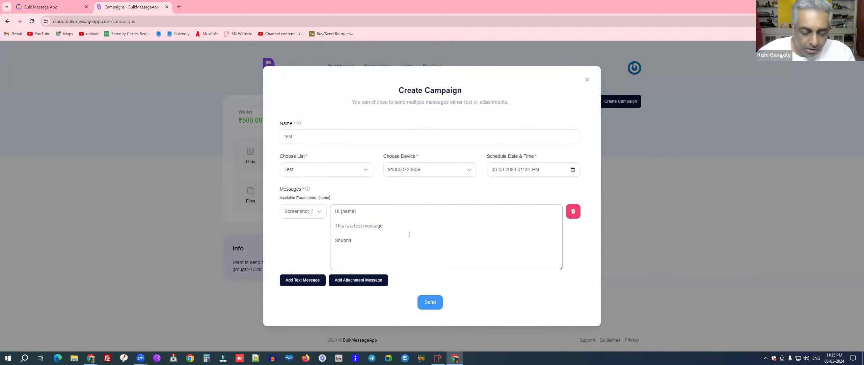
{"action": "type", "text": "*"}
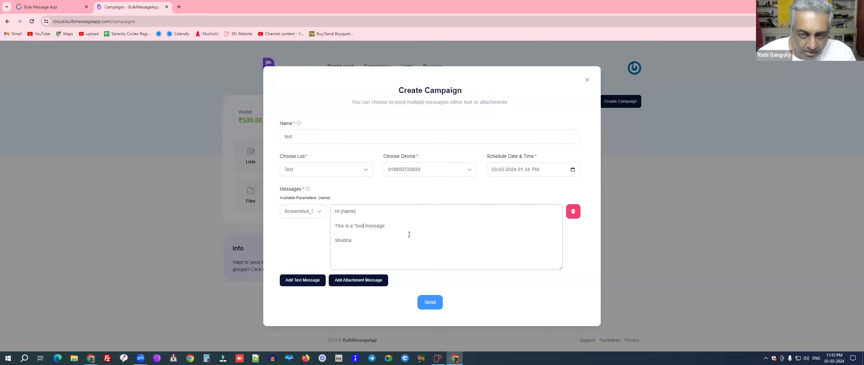
{"action": "key", "text": "Right"}
{"action": "key", "text": "Right"}
{"action": "key", "text": "Right"}
{"action": "key", "text": "Right"}
{"action": "type", "text": "*"}
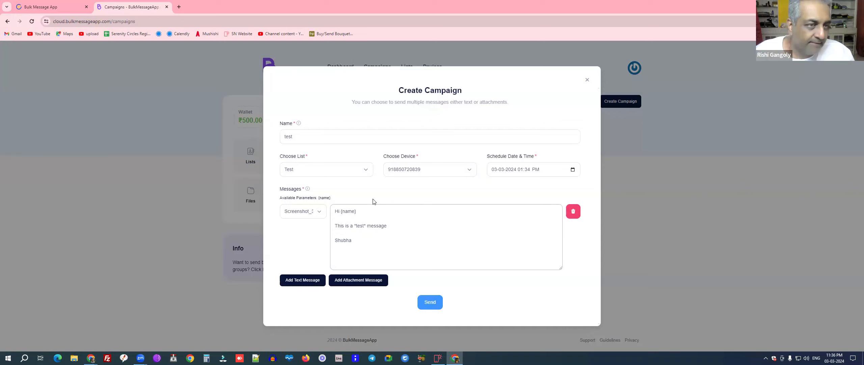
{"action": "left_click", "coordinate": [429, 303]}
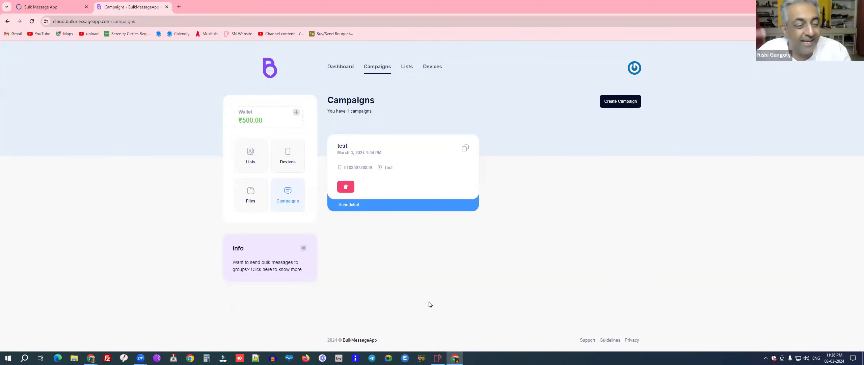
Step: Clone test and replace its test line with 'Sorry for sending the last message.' / 'Here is the new message'
{"action": "left_click", "coordinate": [466, 151]}
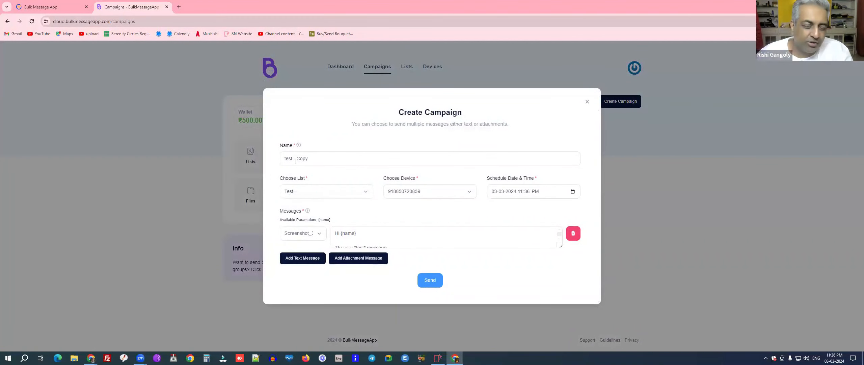
{"action": "left_click_drag", "start_coordinate": [285, 159], "coordinate": [337, 161]}
{"action": "left_click", "coordinate": [337, 160]}
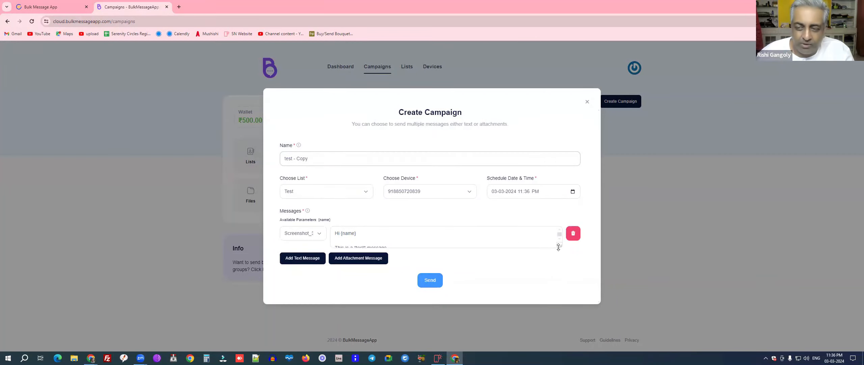
{"action": "left_click_drag", "start_coordinate": [559, 247], "coordinate": [560, 272]}
{"action": "left_click_drag", "start_coordinate": [337, 221], "coordinate": [390, 221]}
{"action": "type", "text": "Sorry"}
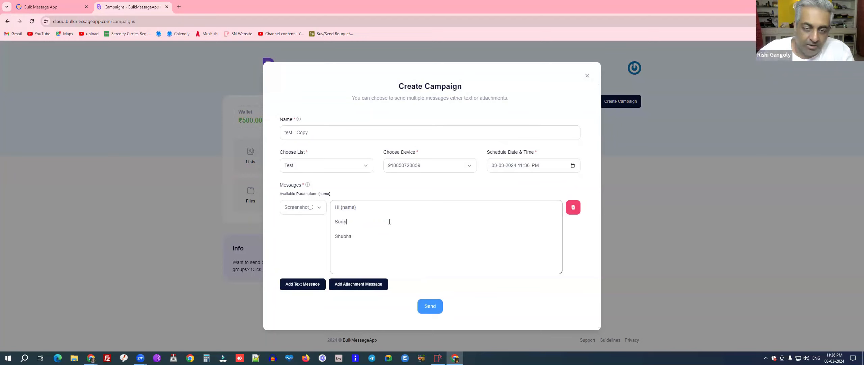
{"action": "type", "text": " for sending th"}
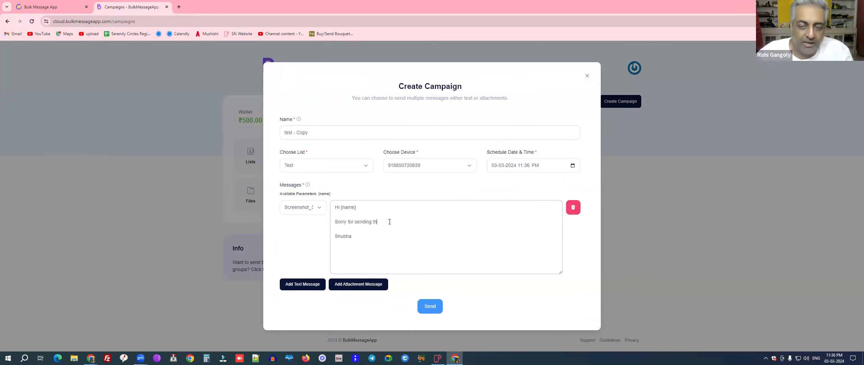
{"action": "type", "text": "e last me"}
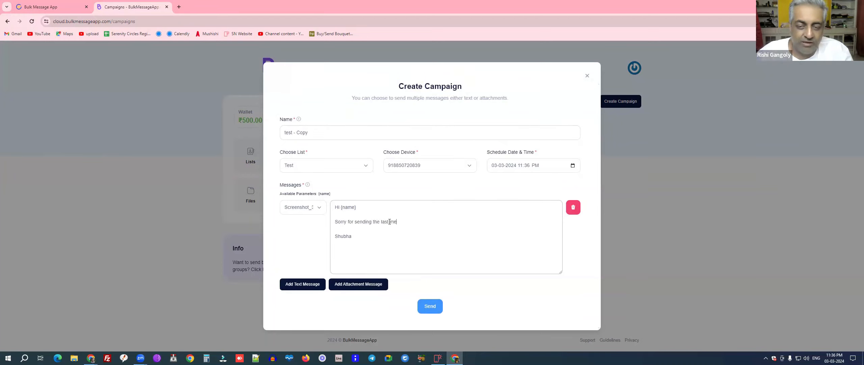
{"action": "type", "text": "ssage."}
{"action": "key", "text": "Return"}
{"action": "type", "text": "Her"}
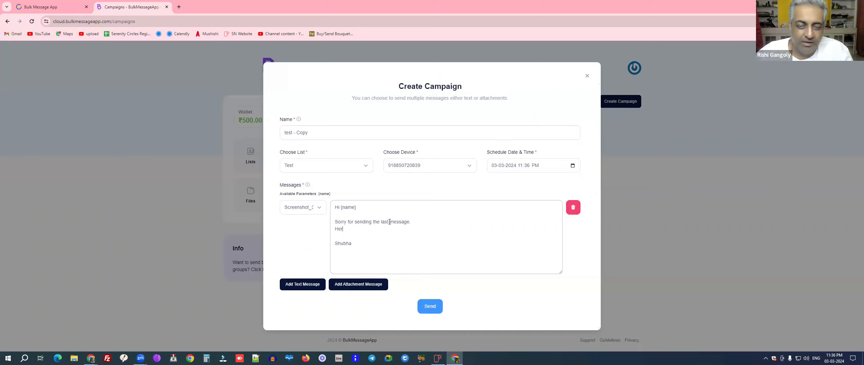
{"action": "type", "text": "e is the new message"}
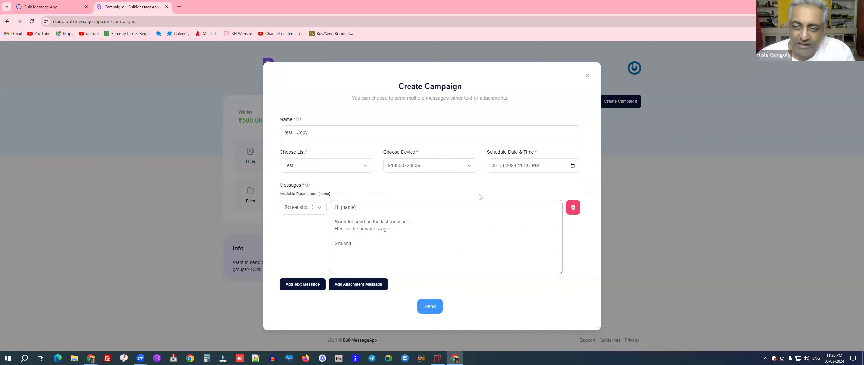
Step: Schedule the copy for March 4, 2024 at 12:39 PM and create it
{"action": "left_click", "coordinate": [573, 165]}
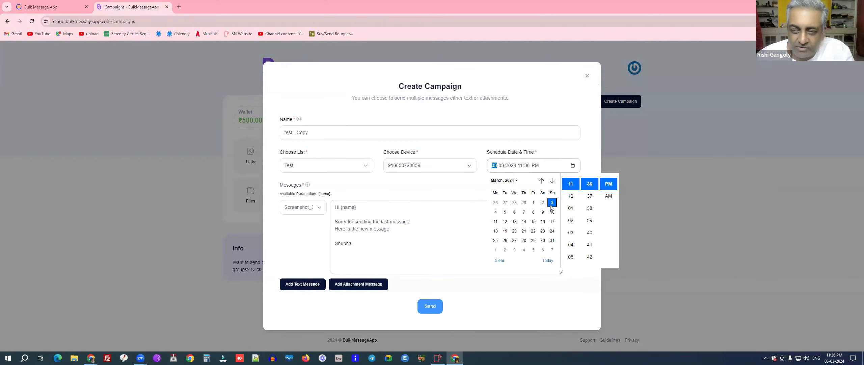
{"action": "left_click", "coordinate": [495, 213]}
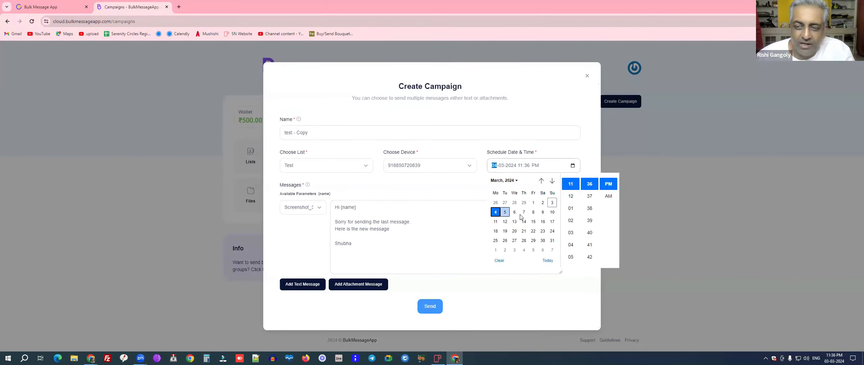
{"action": "left_click", "coordinate": [571, 197]}
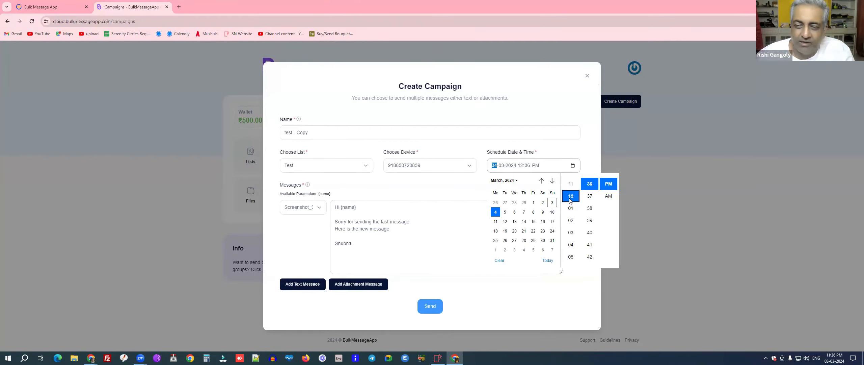
{"action": "left_click", "coordinate": [590, 220]}
{"action": "left_click", "coordinate": [608, 185]}
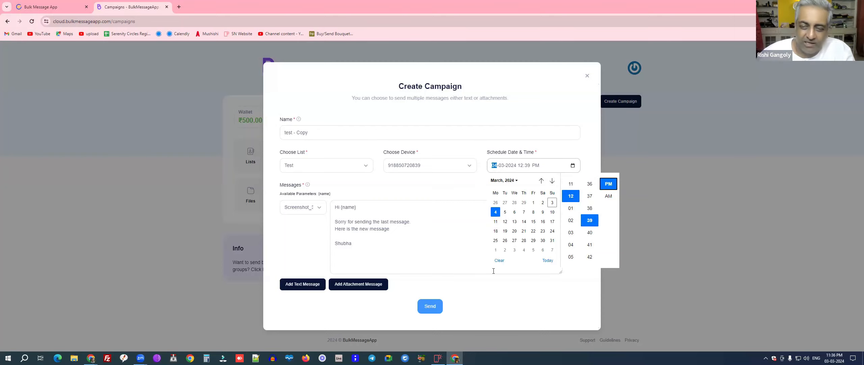
{"action": "left_click", "coordinate": [447, 251]}
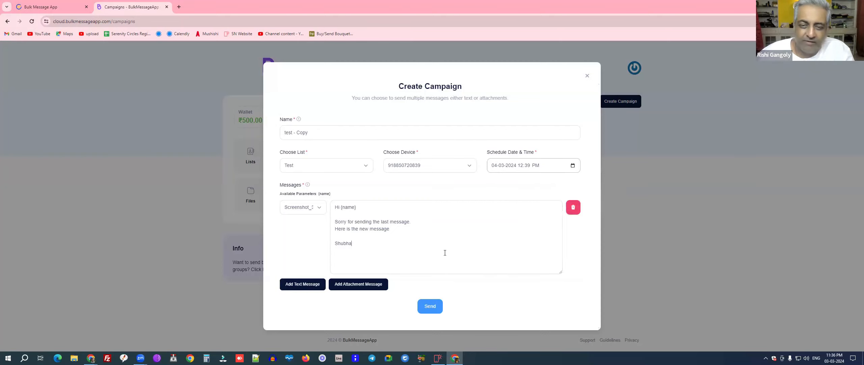
{"action": "left_click", "coordinate": [429, 305]}
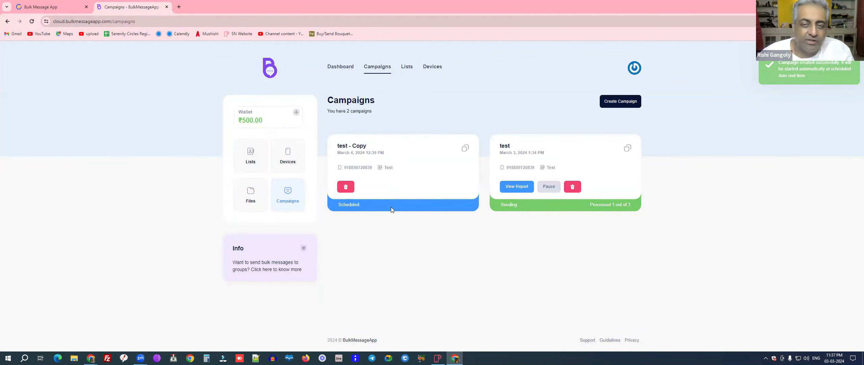
Step: Review the scheduled date on test - Copy and the date line on the sending test card
{"action": "left_click_drag", "start_coordinate": [369, 152], "coordinate": [387, 154]}
{"action": "left_click", "coordinate": [402, 158]}
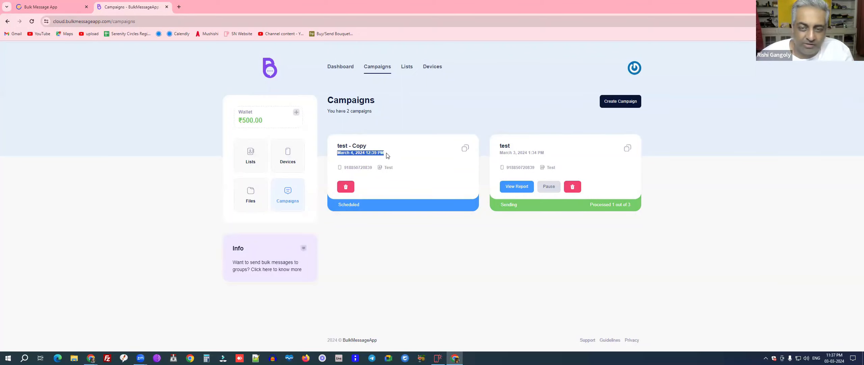
{"action": "left_click", "coordinate": [388, 156]}
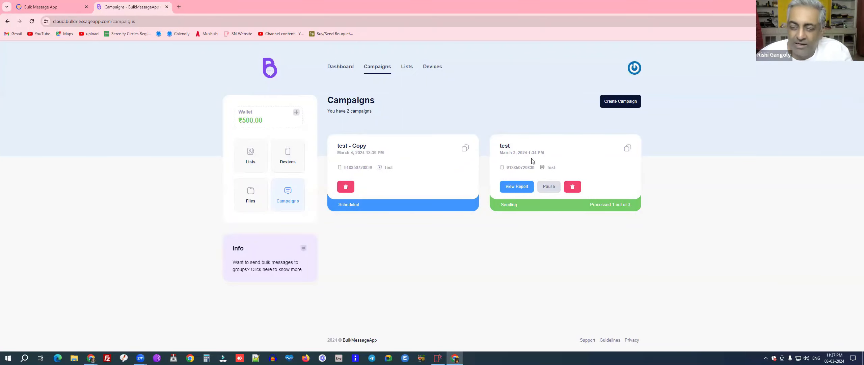
{"action": "left_click_drag", "start_coordinate": [500, 144], "coordinate": [560, 157]}
{"action": "left_click", "coordinate": [560, 157]}
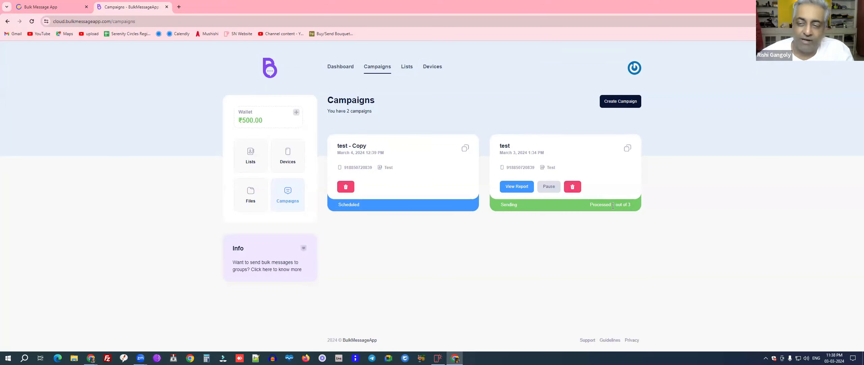
{"action": "left_click", "coordinate": [517, 186]}
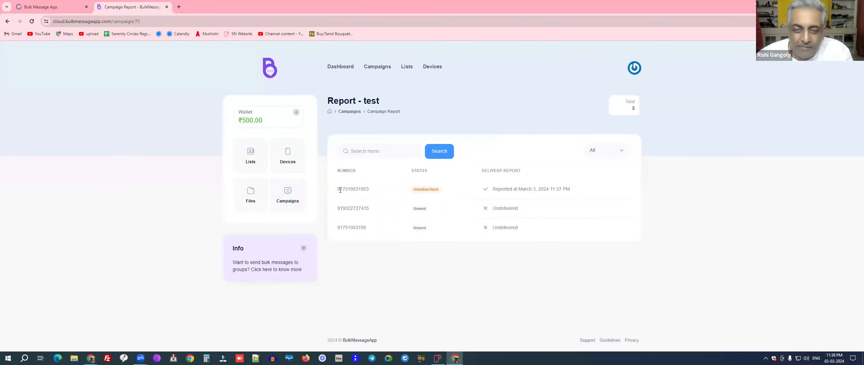
{"action": "left_click_drag", "start_coordinate": [338, 190], "coordinate": [369, 190]}
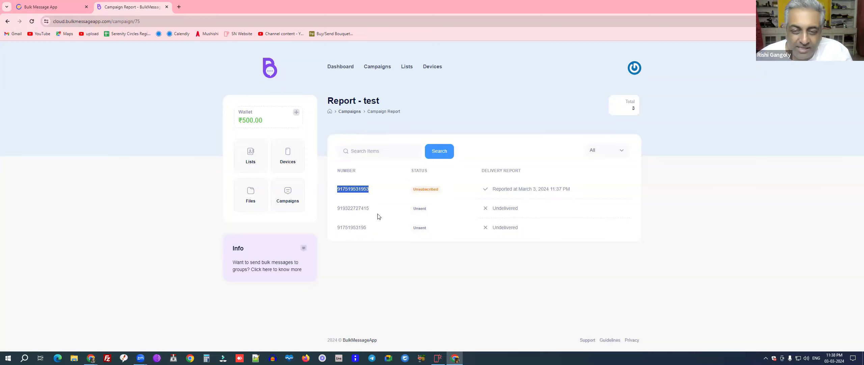
{"action": "left_click_drag", "start_coordinate": [337, 208], "coordinate": [381, 210]}
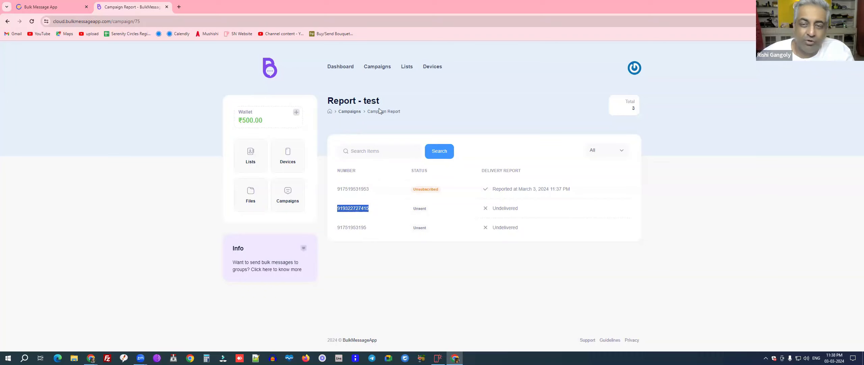
{"action": "left_click", "coordinate": [355, 112]}
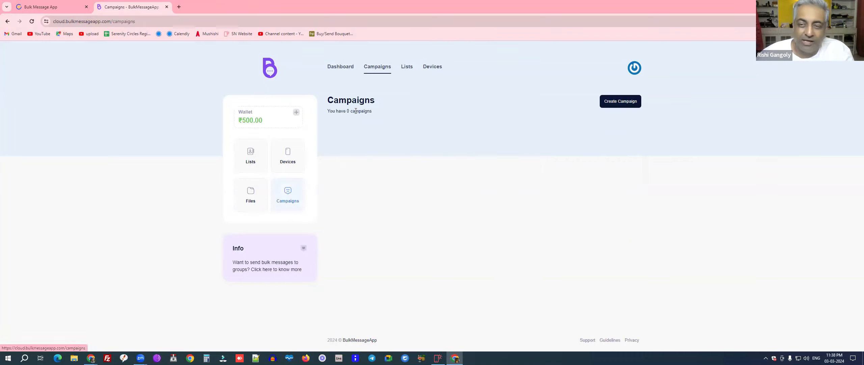